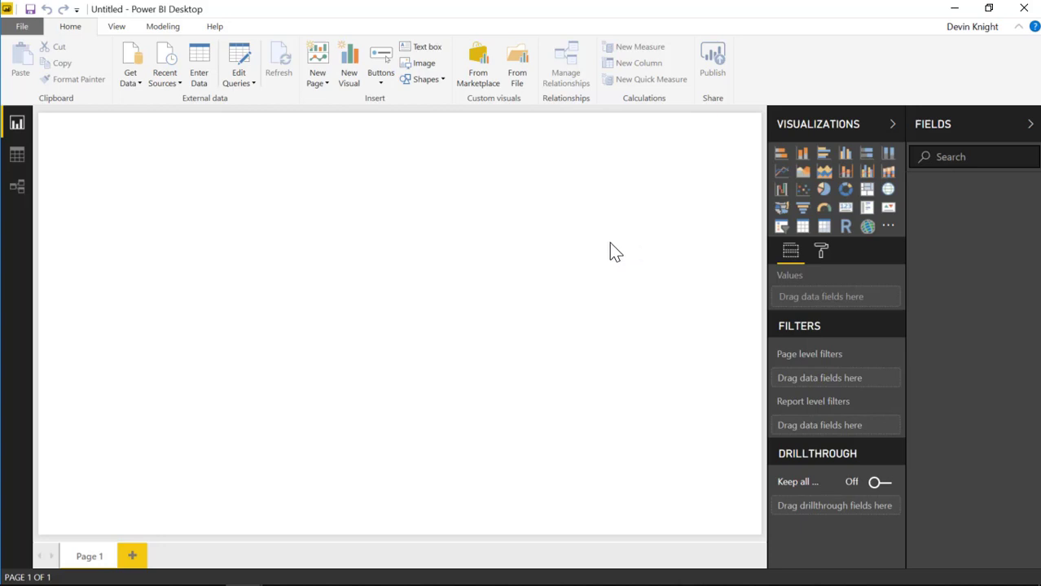
Load the Sales table from the Excel workbook Coffee Chain.xlsx into the report
click(130, 79)
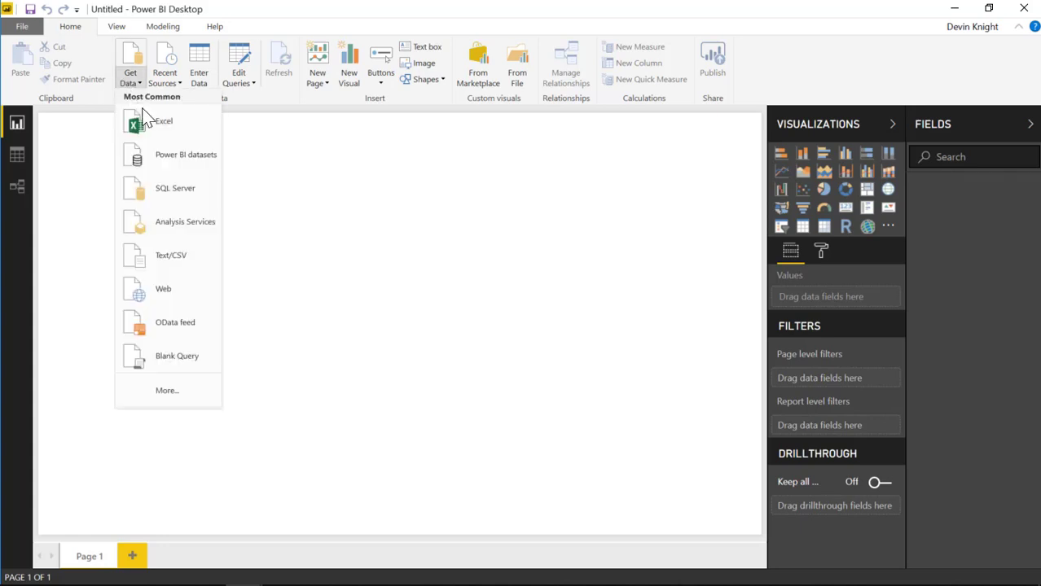
click(156, 129)
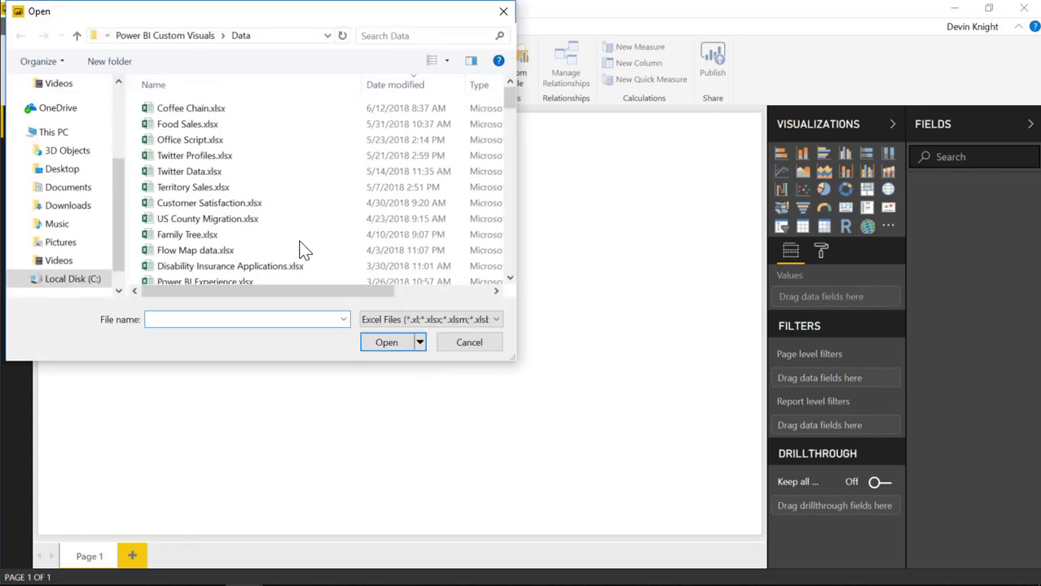
click(182, 110)
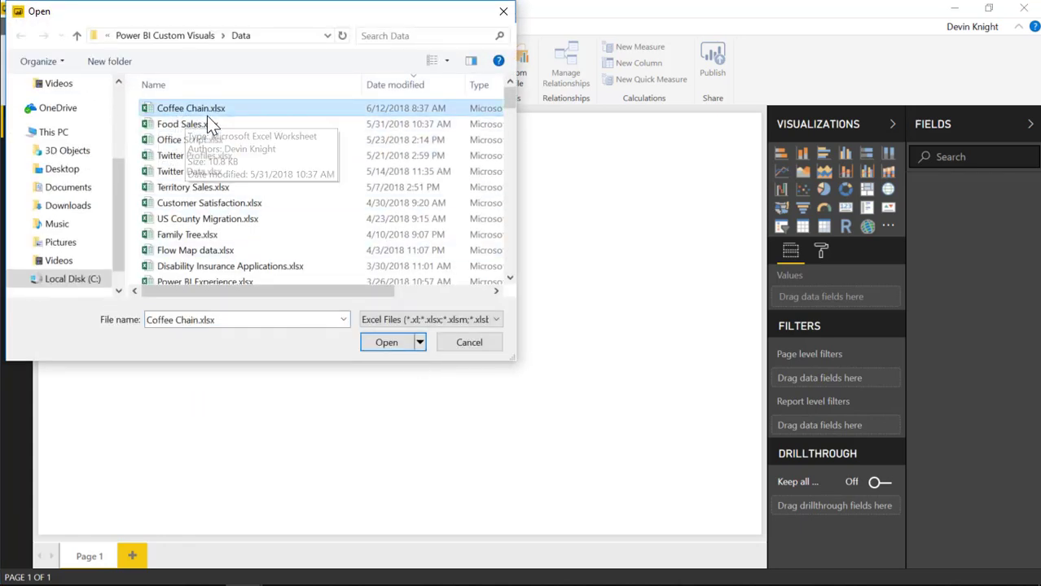
click(388, 342)
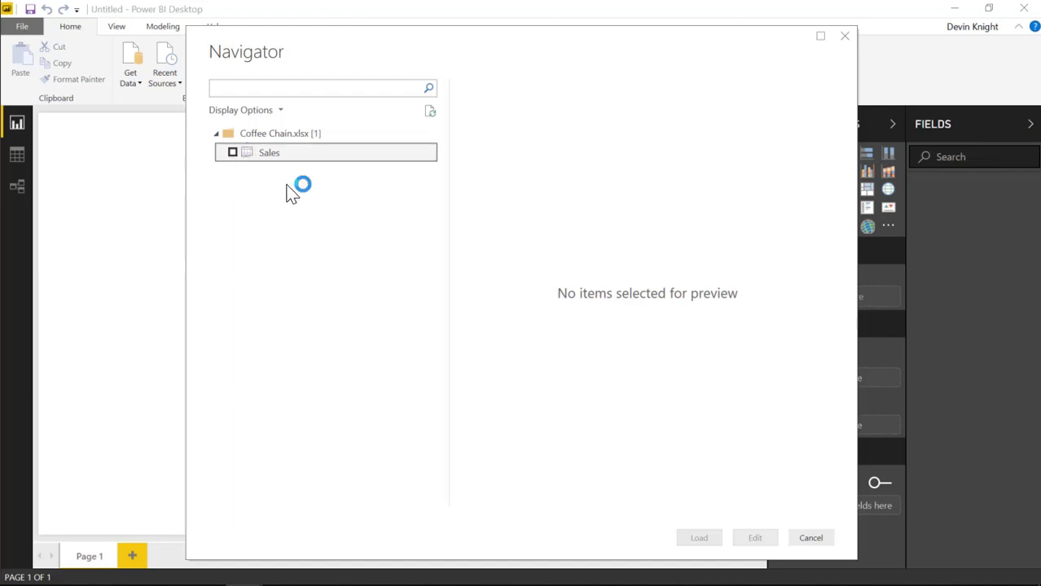
click(269, 153)
click(698, 541)
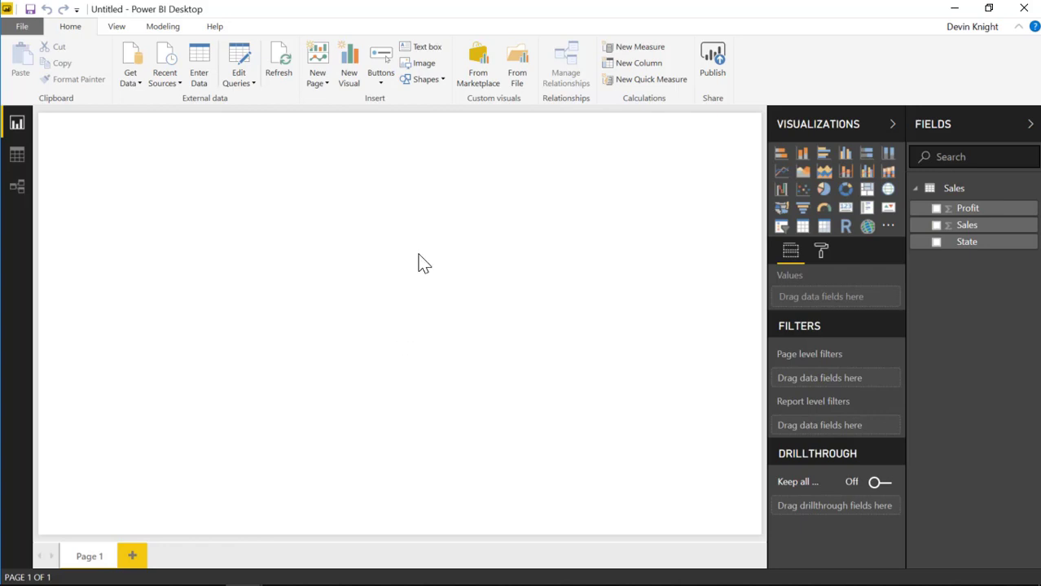
Search the visuals marketplace for "card" and import the Advance Card custom visual into the report
click(473, 78)
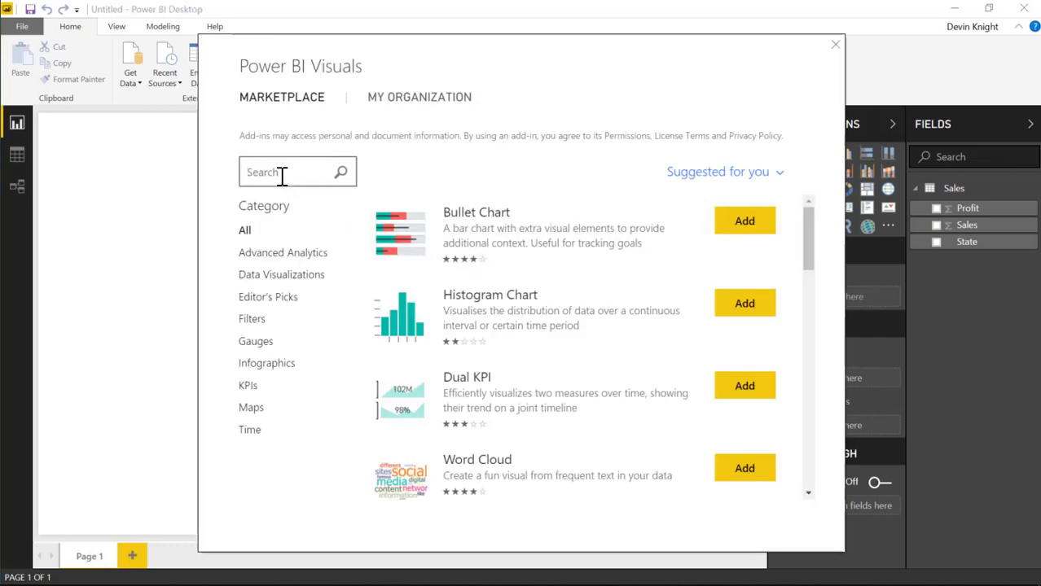
text(card)
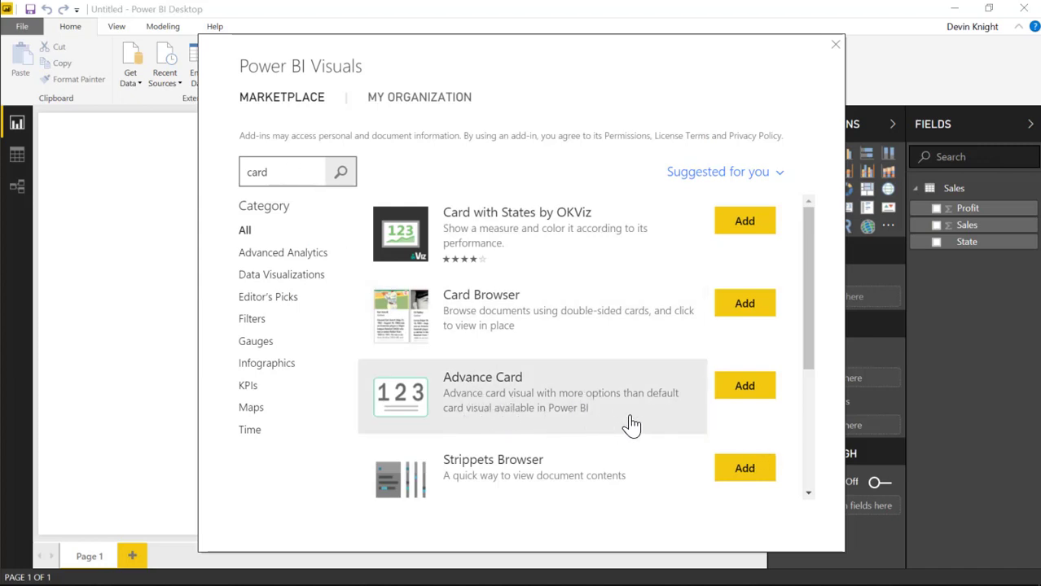
click(724, 398)
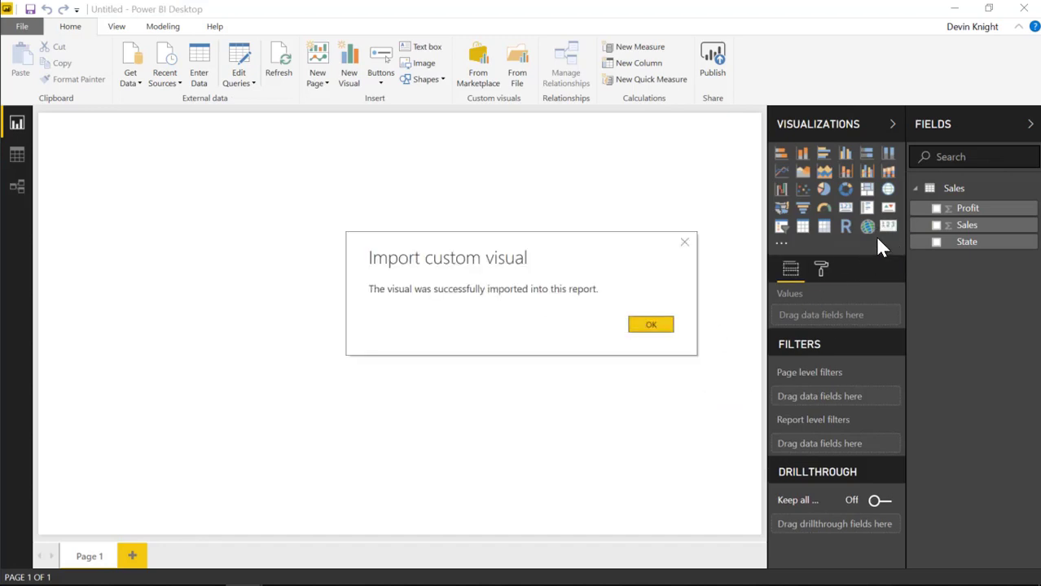
click(661, 326)
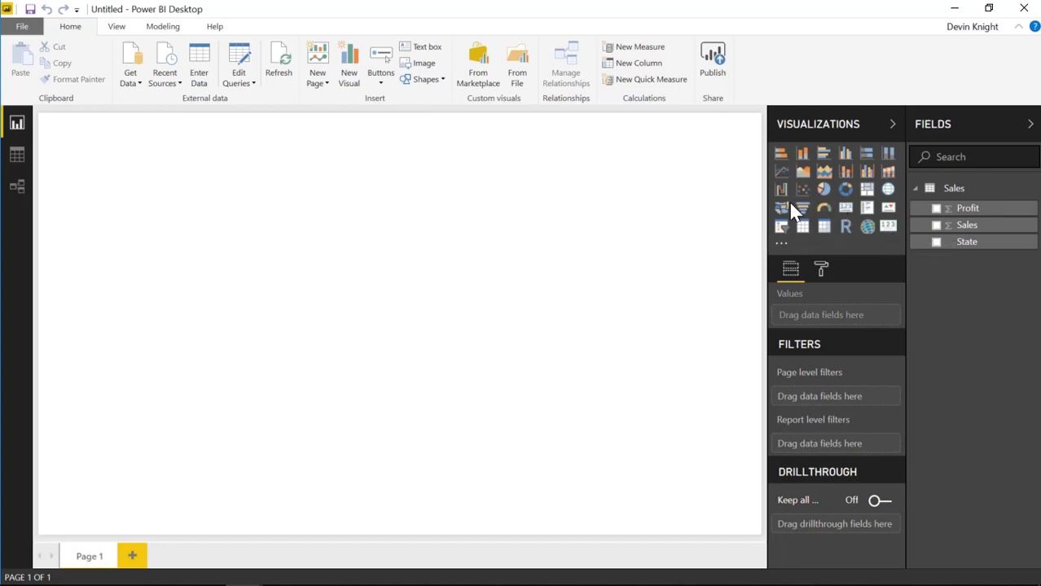
Add a slicer on the State field and place it near the report page's upper-right corner
click(781, 228)
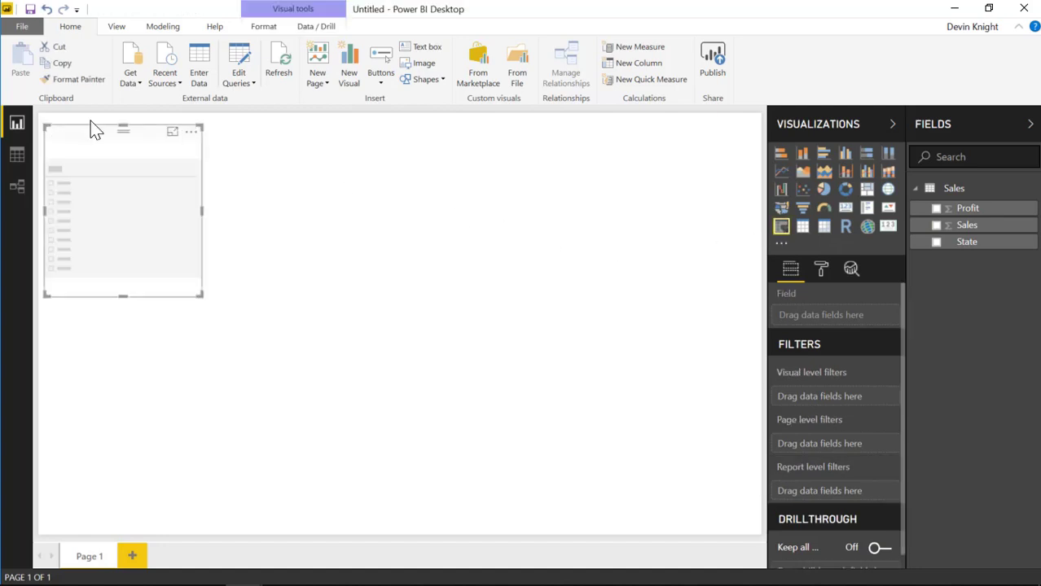
drag(113, 129, 410, 160)
drag(481, 159, 650, 126)
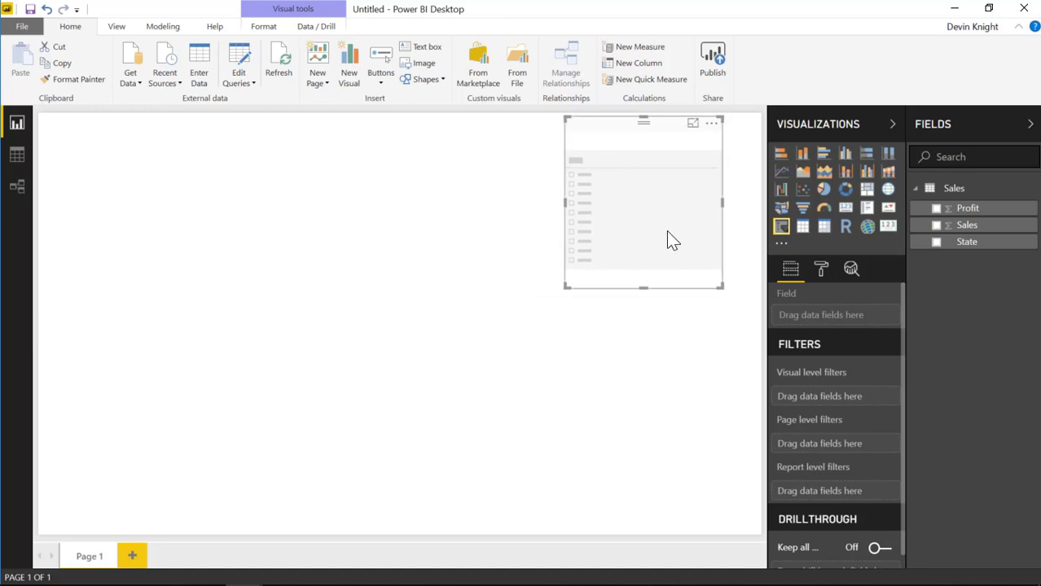
drag(968, 244, 840, 328)
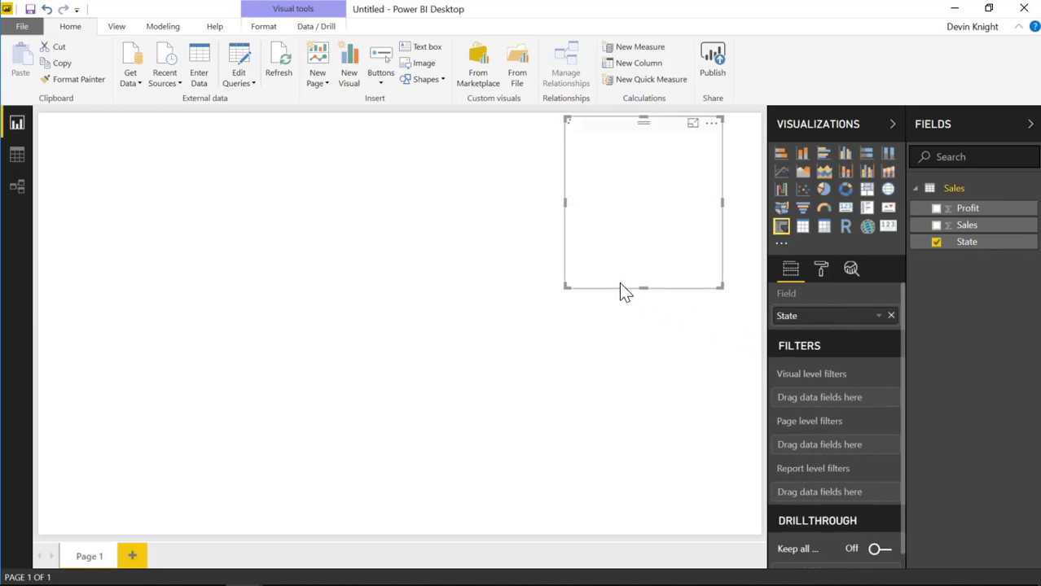
Set the State slicer's item text size to 14 and lengthen the slicer until every state fits
click(822, 276)
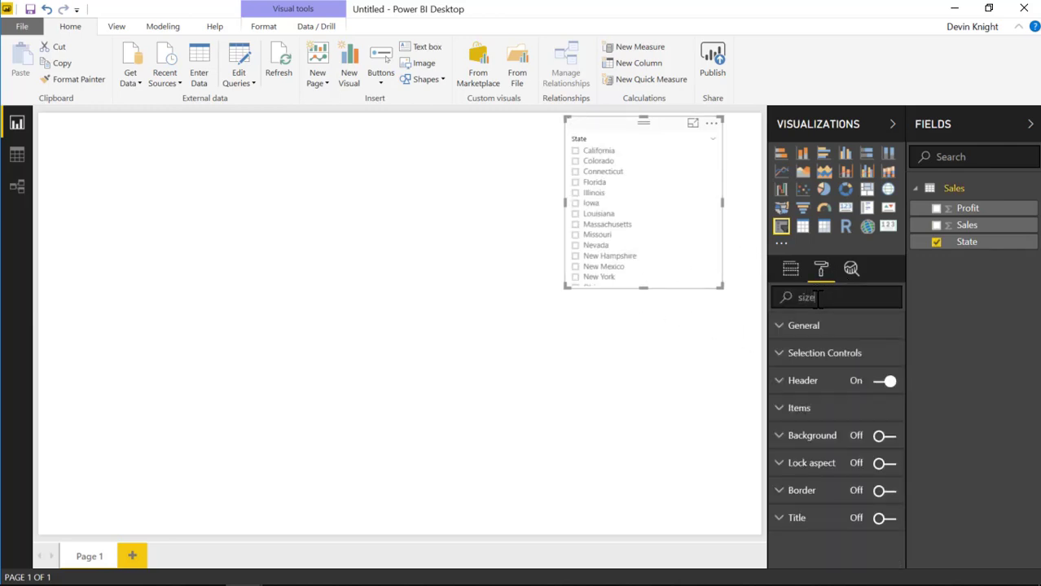
click(885, 407)
click(885, 407)
click(886, 408)
click(885, 407)
drag(644, 288, 643, 490)
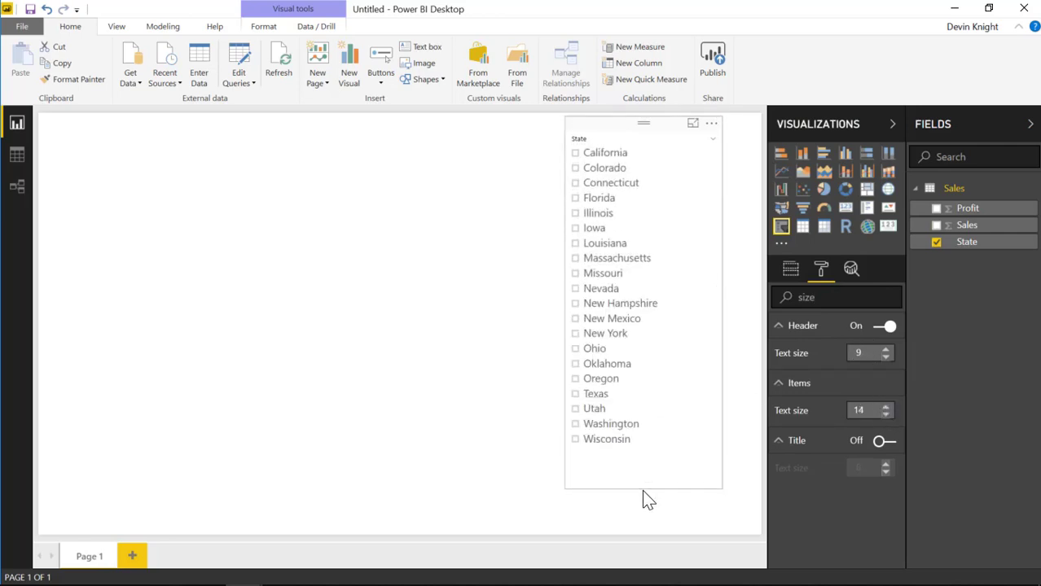
click(491, 398)
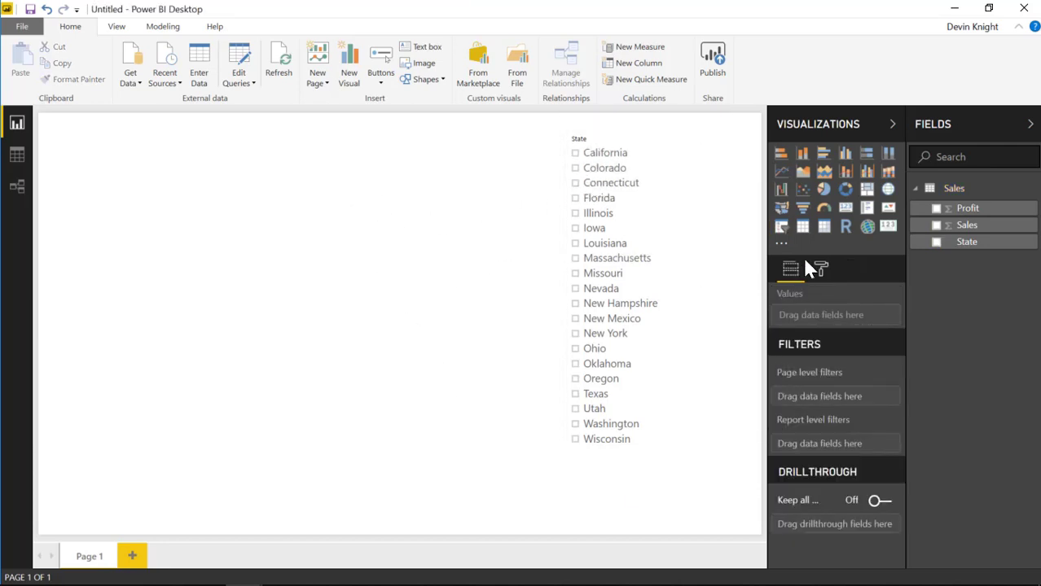
Add an Advance Card with Sales as data and condition field and Profit as tooltip field, then shorten it and move it slightly inward
click(888, 227)
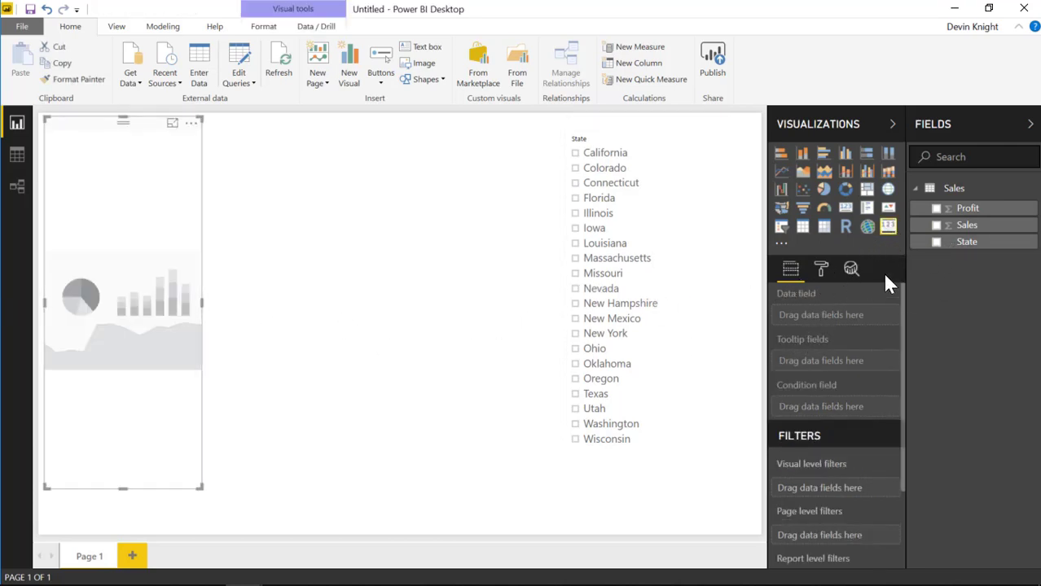
drag(967, 226, 865, 324)
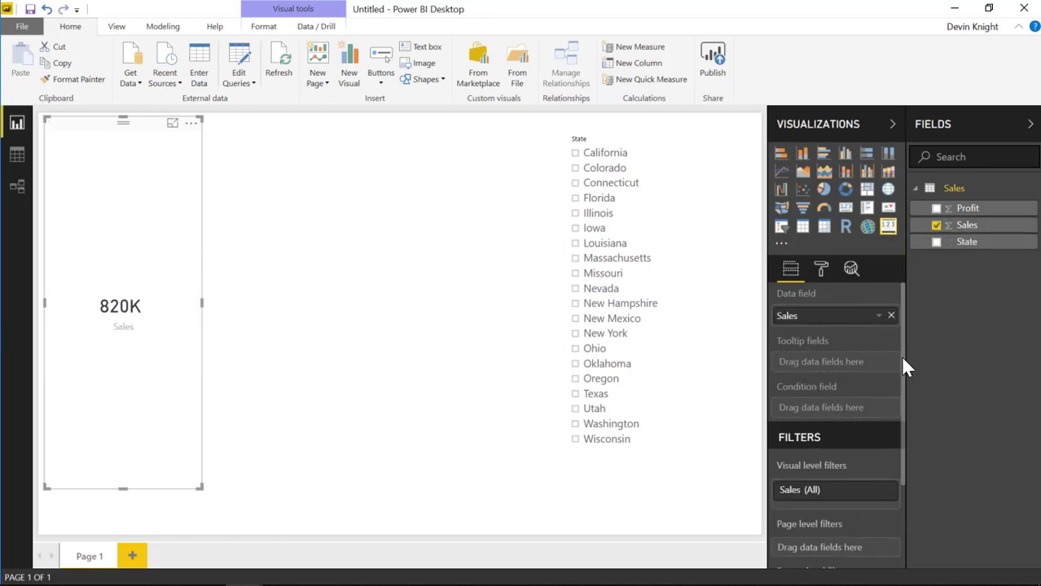
drag(967, 209, 851, 376)
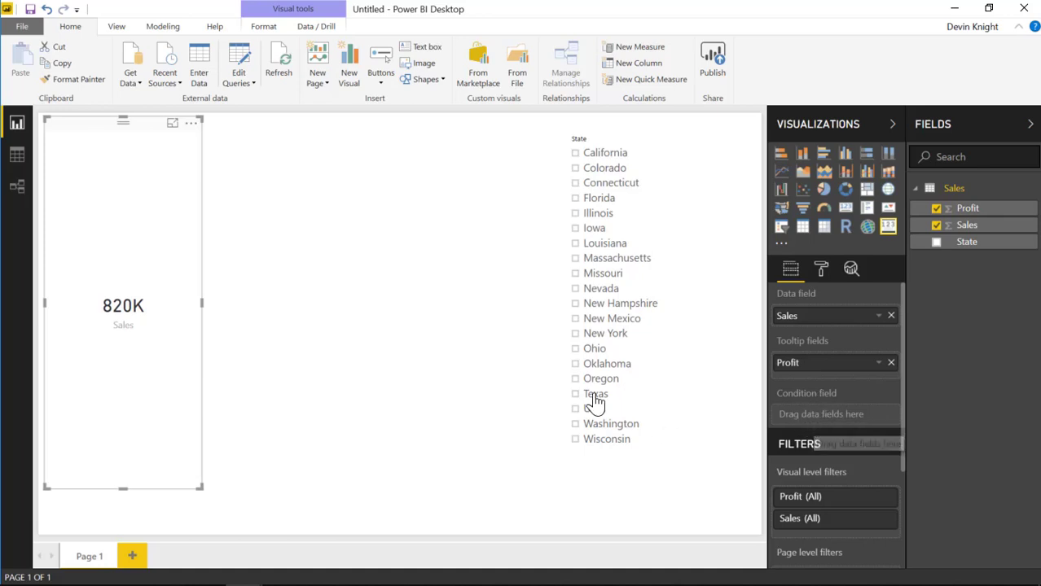
mouse_move(138, 314)
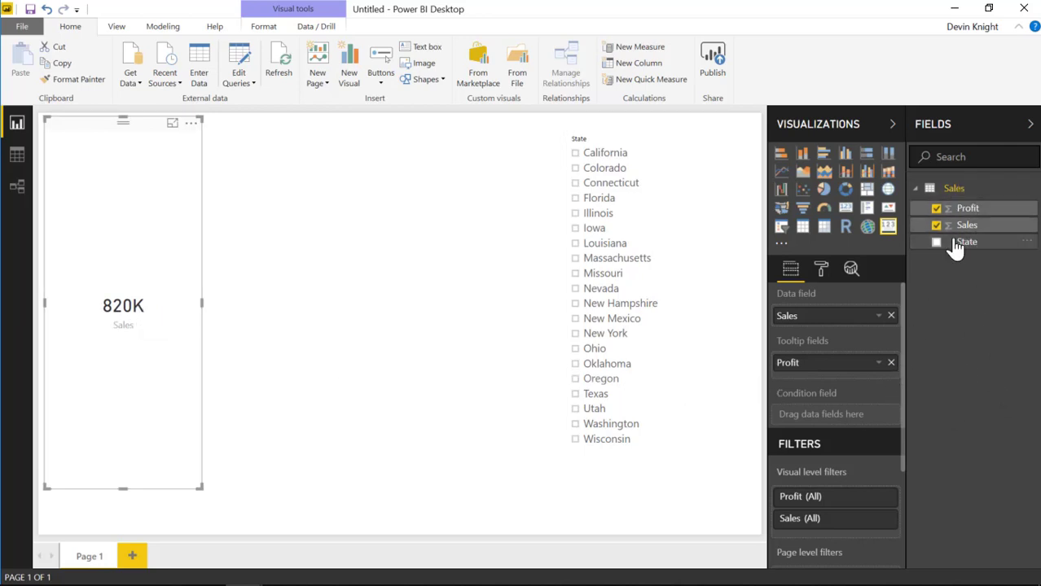
drag(982, 234, 888, 419)
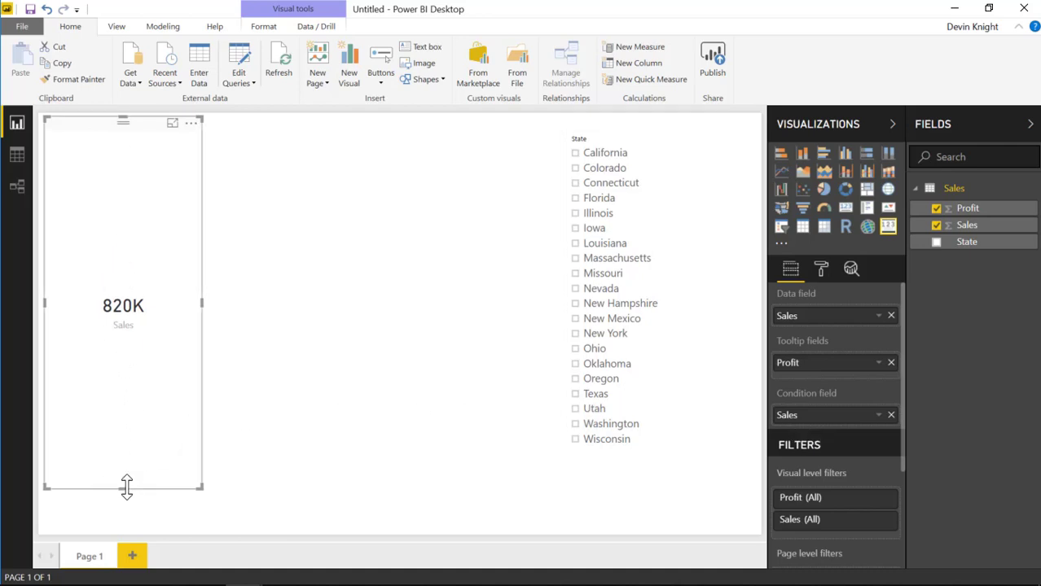
drag(128, 489, 118, 234)
drag(114, 129, 184, 181)
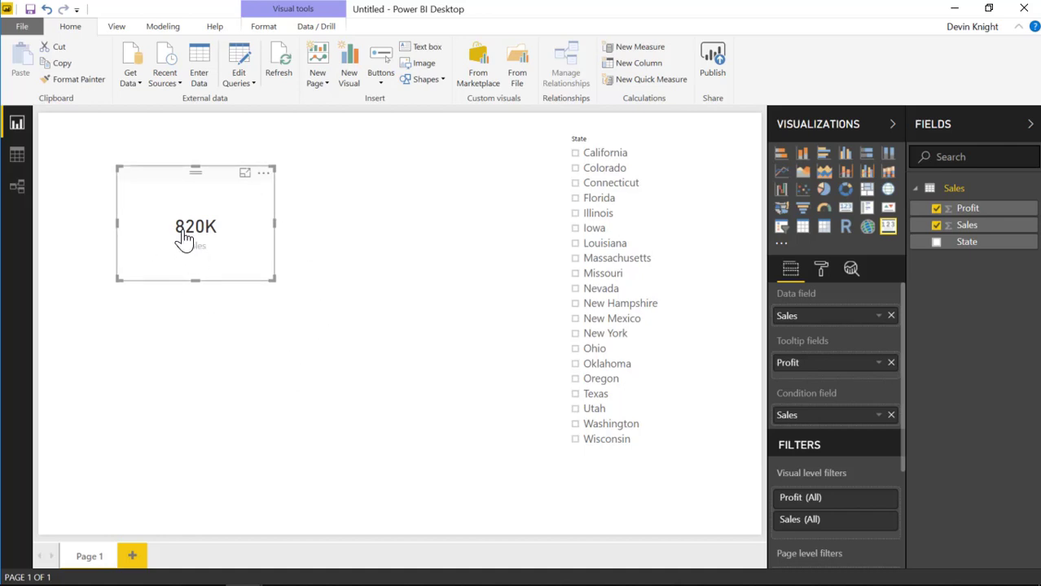
Set the card's data label display units to None and make the data label bold
click(820, 271)
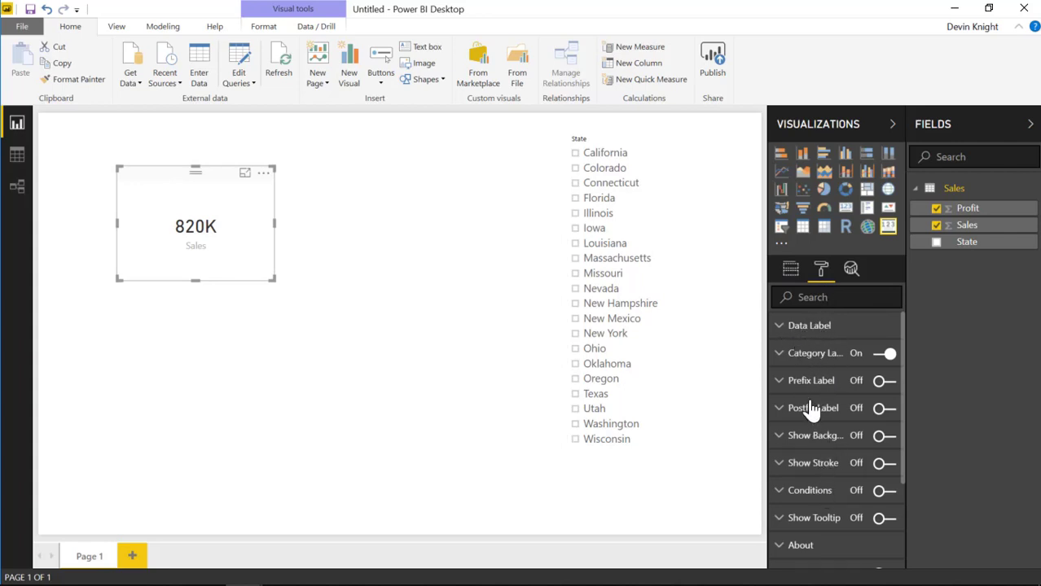
click(783, 330)
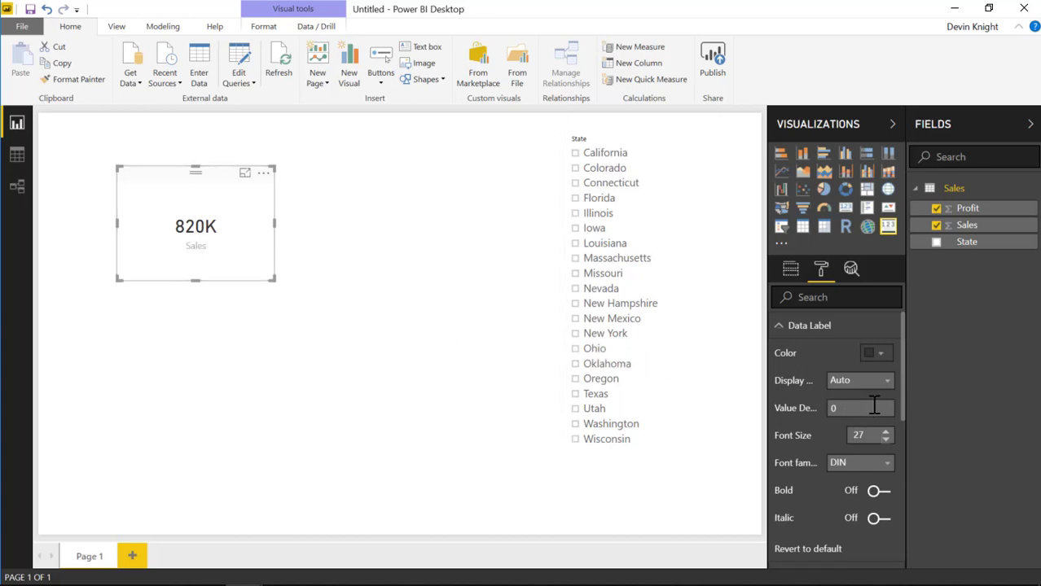
click(886, 381)
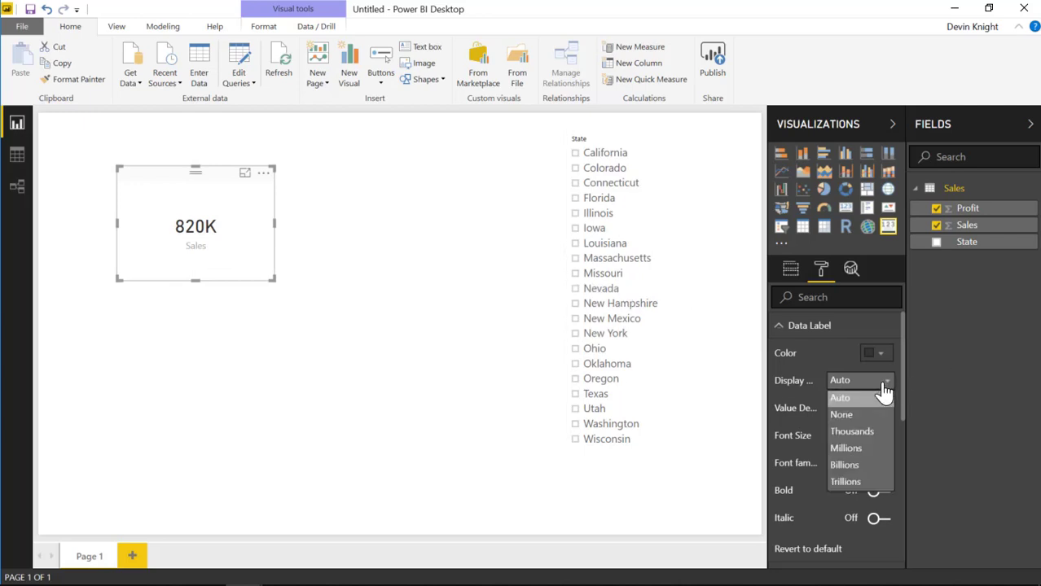
click(865, 413)
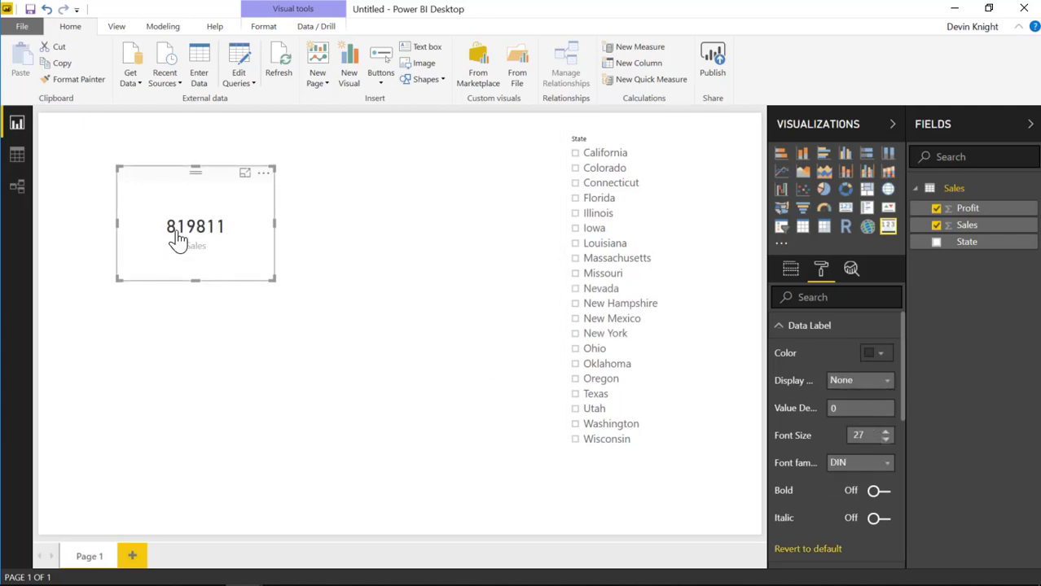
click(838, 381)
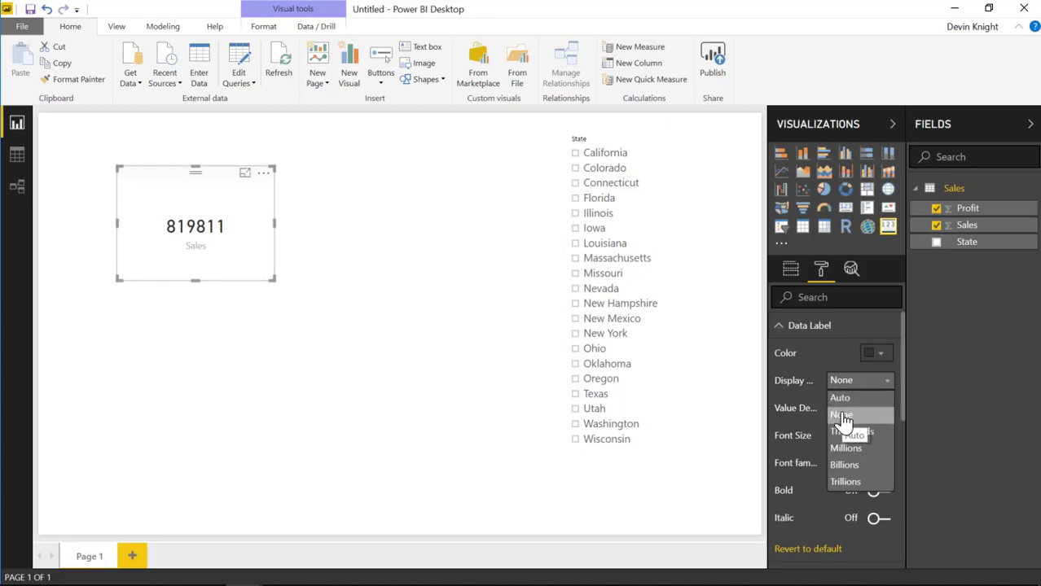
click(842, 417)
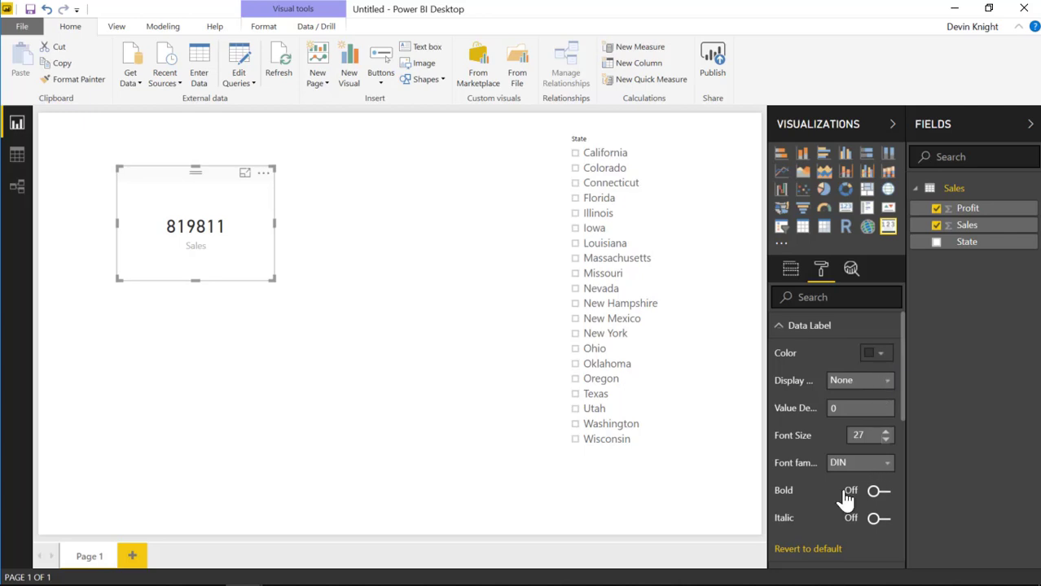
click(878, 491)
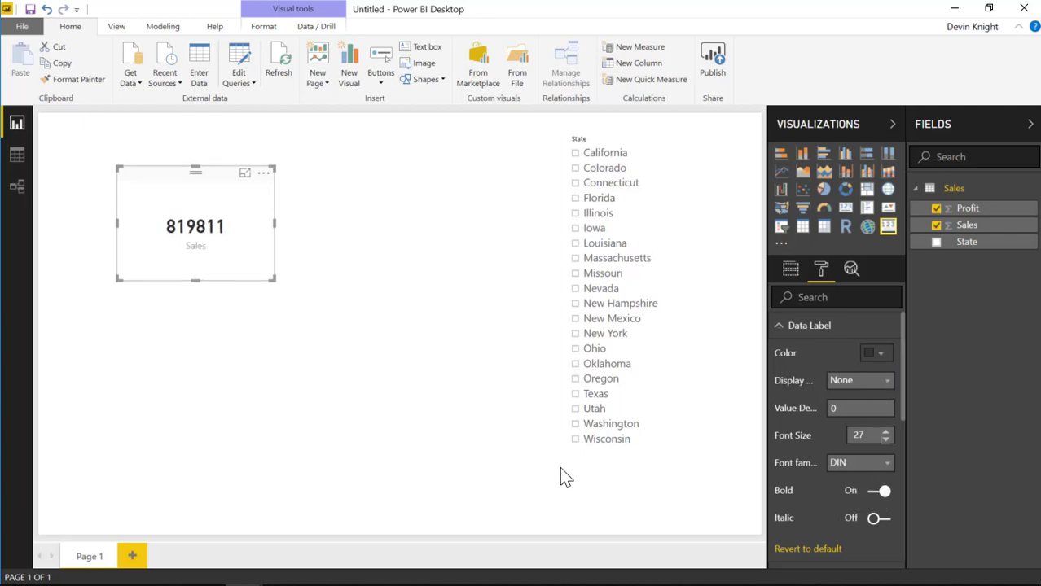
click(876, 471)
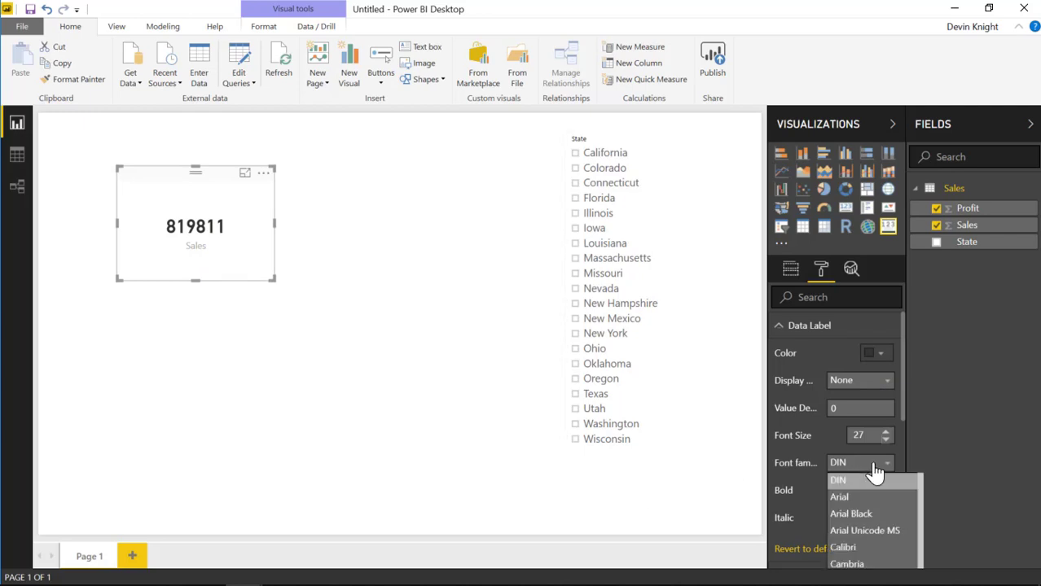
click(876, 464)
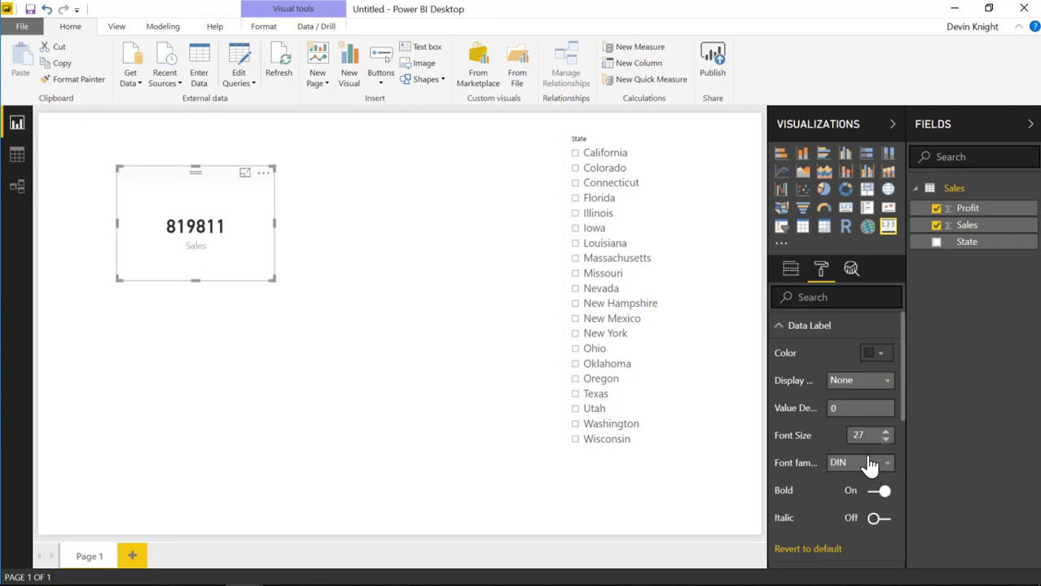
click(781, 327)
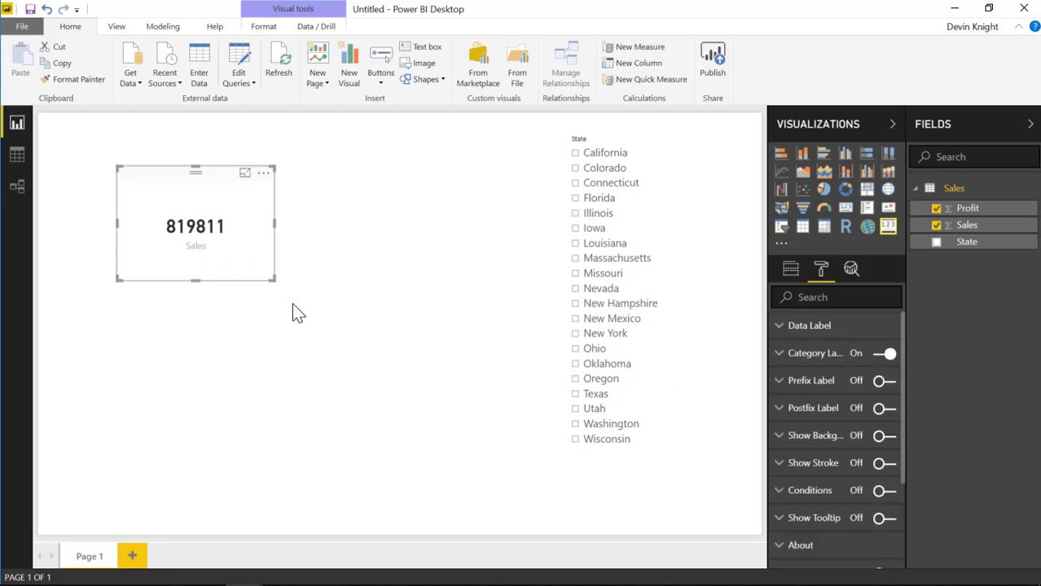
Format the card's category label in black, with font size 16 and bold text
click(781, 362)
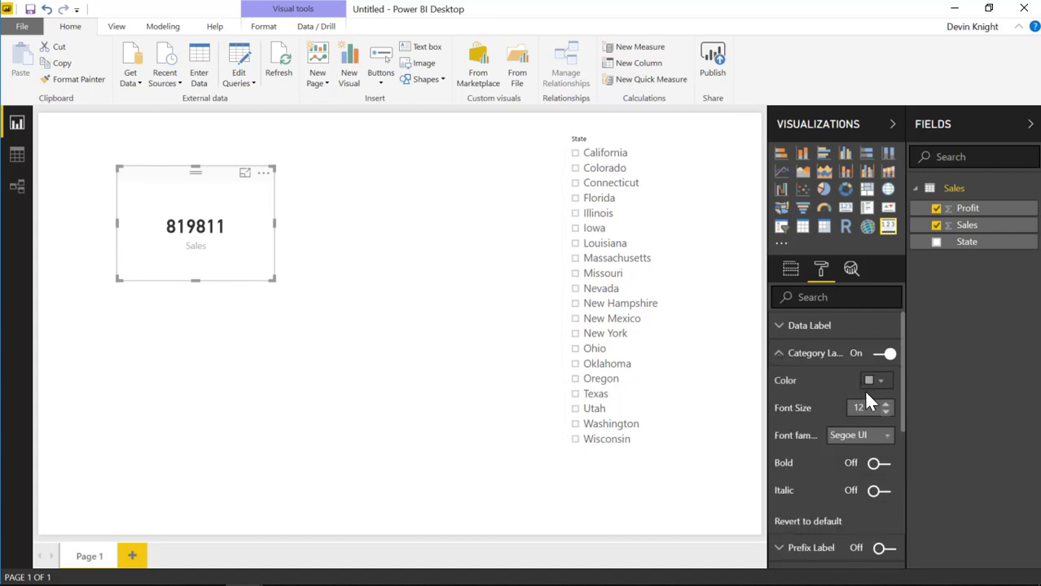
click(875, 380)
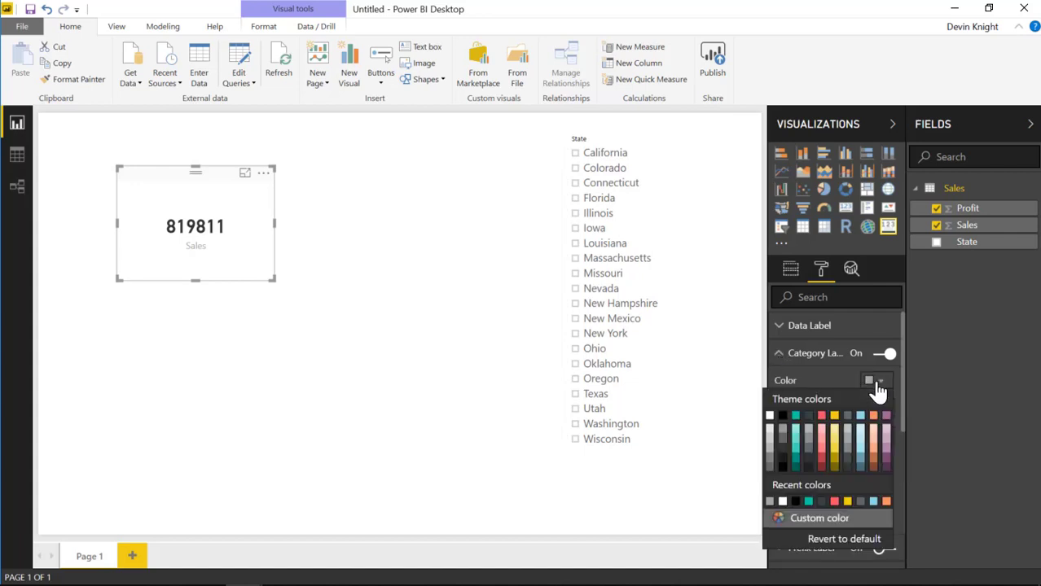
click(782, 417)
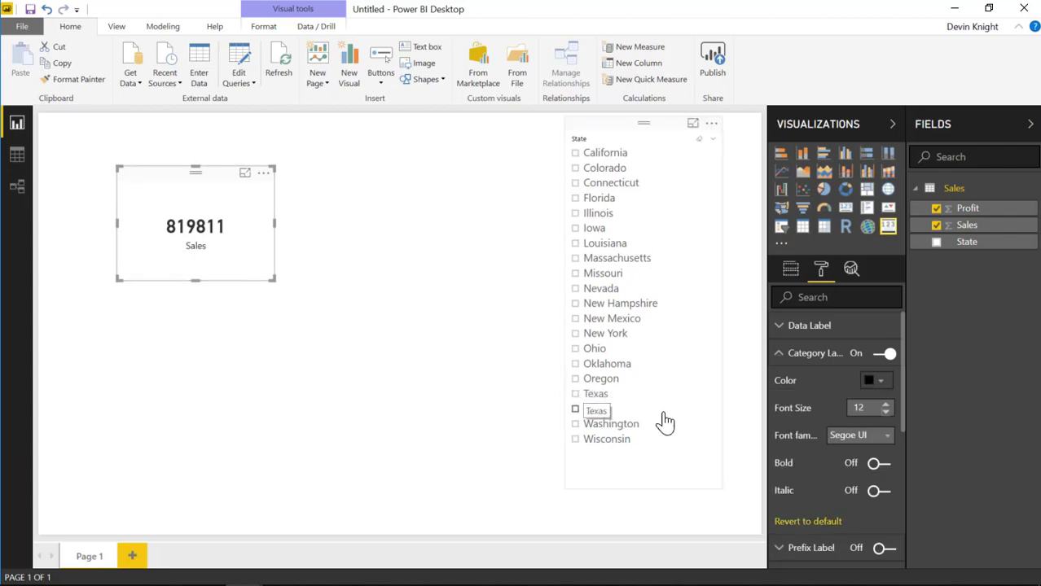
click(886, 405)
click(885, 405)
click(886, 405)
click(886, 405)
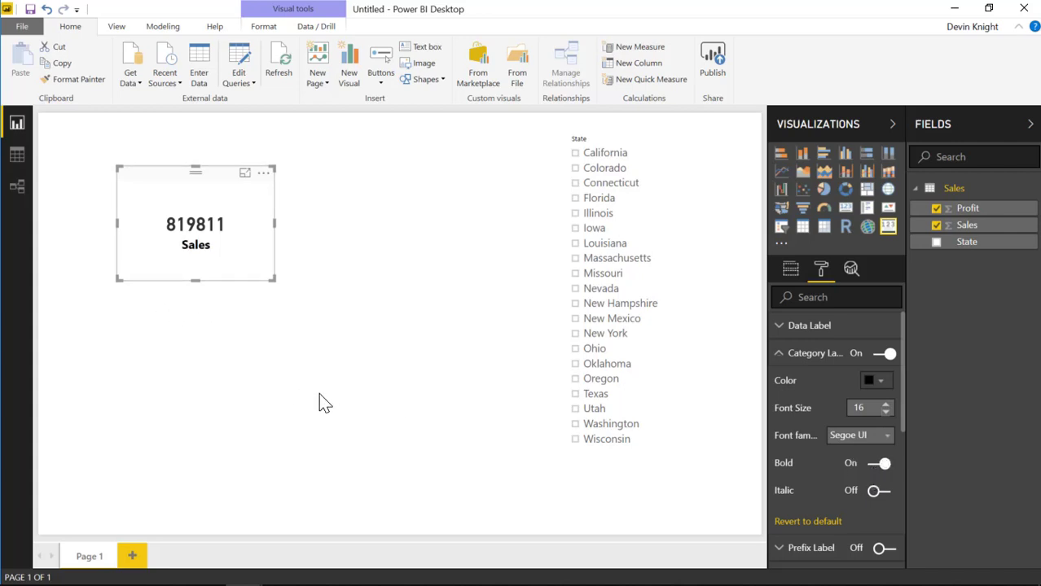
Turn on the card's prefix label with the text Whatever and set its end spacing to 6
click(779, 356)
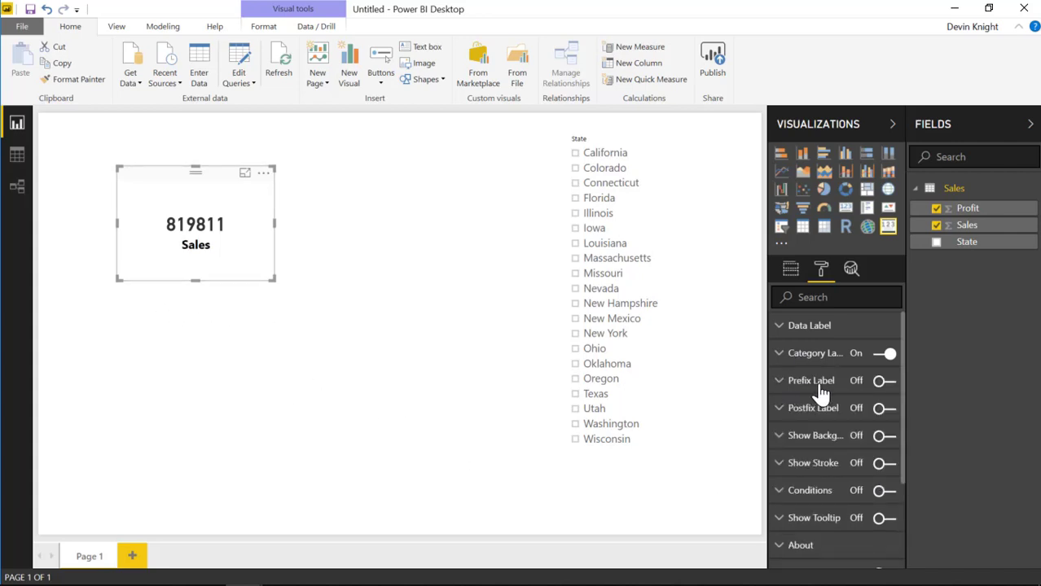
click(780, 383)
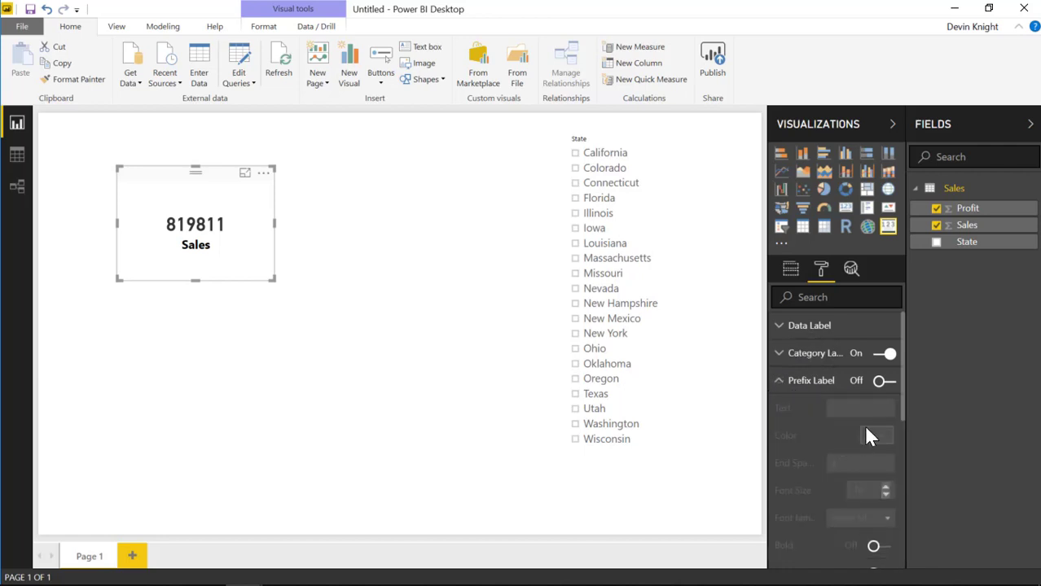
click(882, 382)
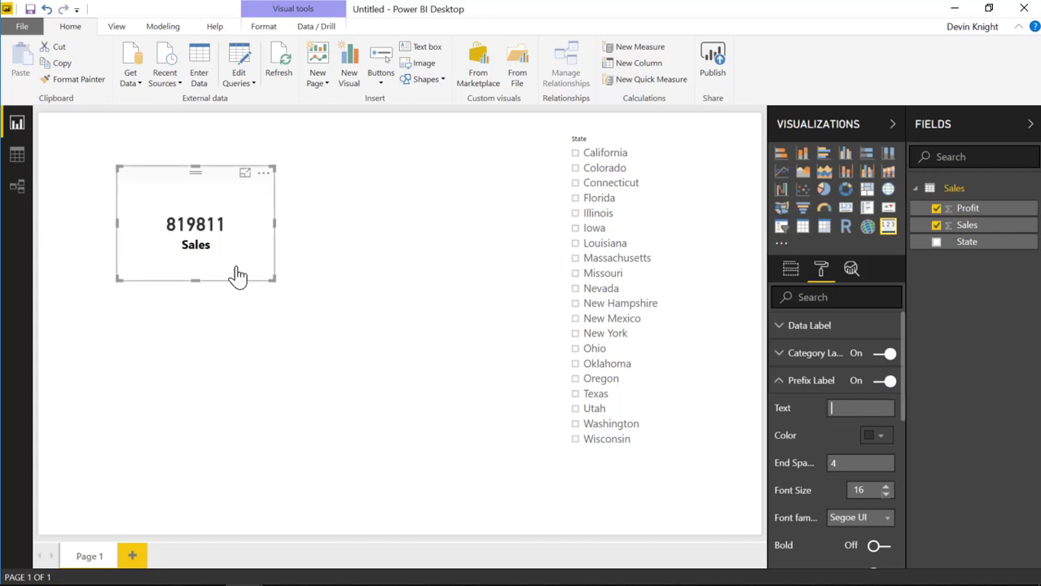
text(Whateve)
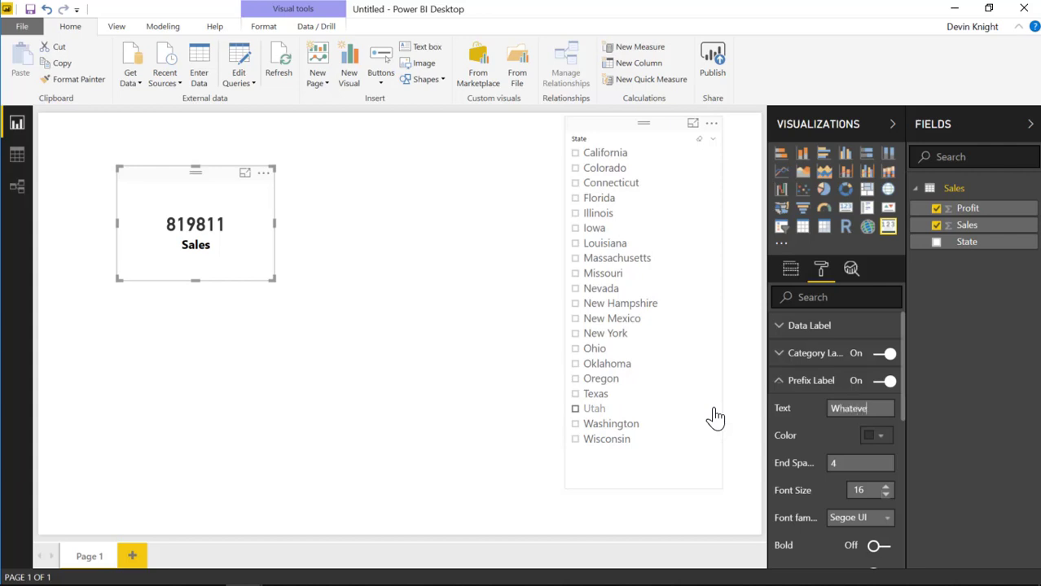
key(Return)
text(hatever)
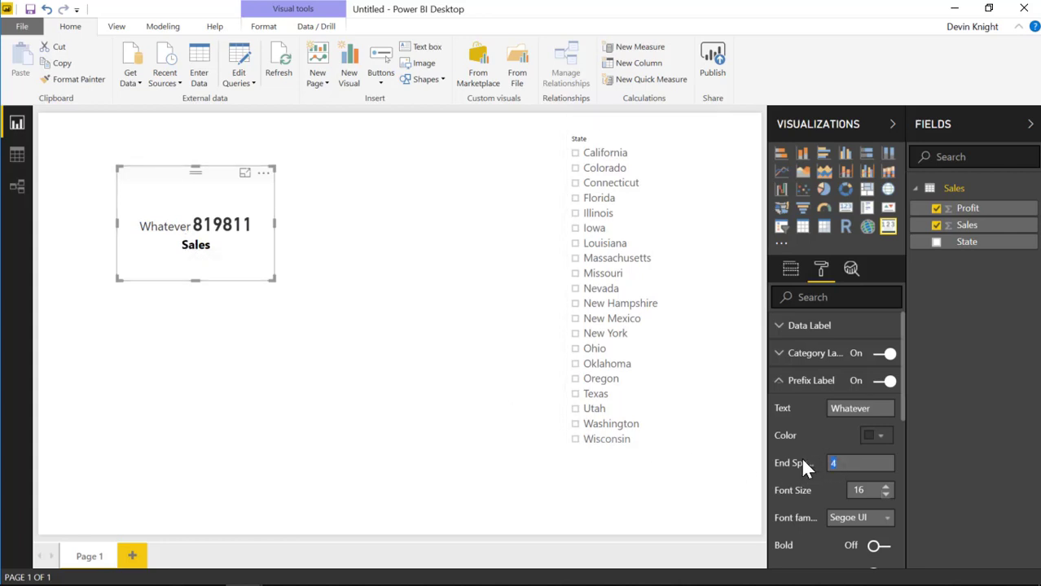
text(6)
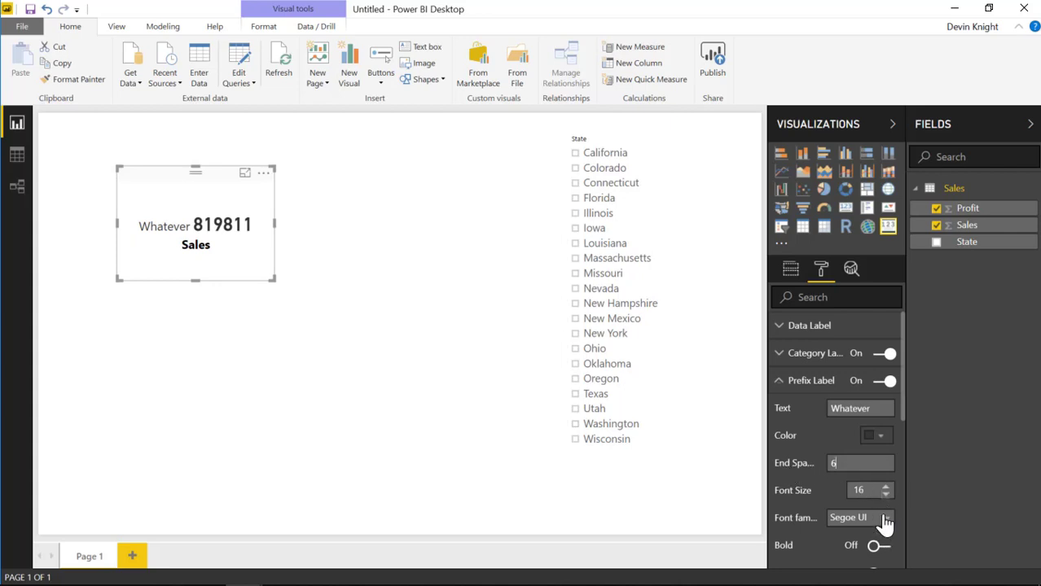
Revert the card's prefix label to its default settings
scroll(876, 493, down, 3)
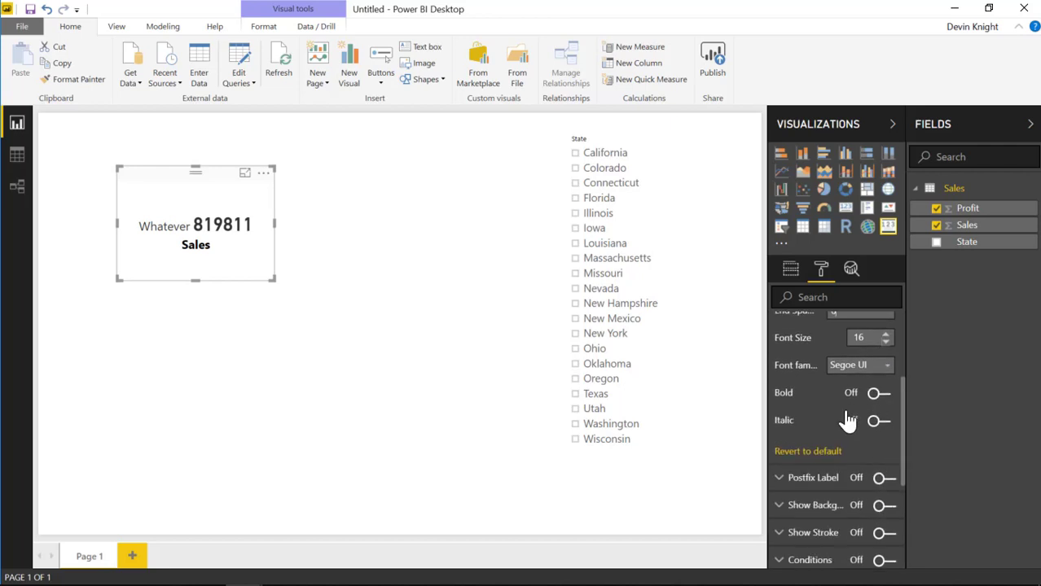
click(803, 454)
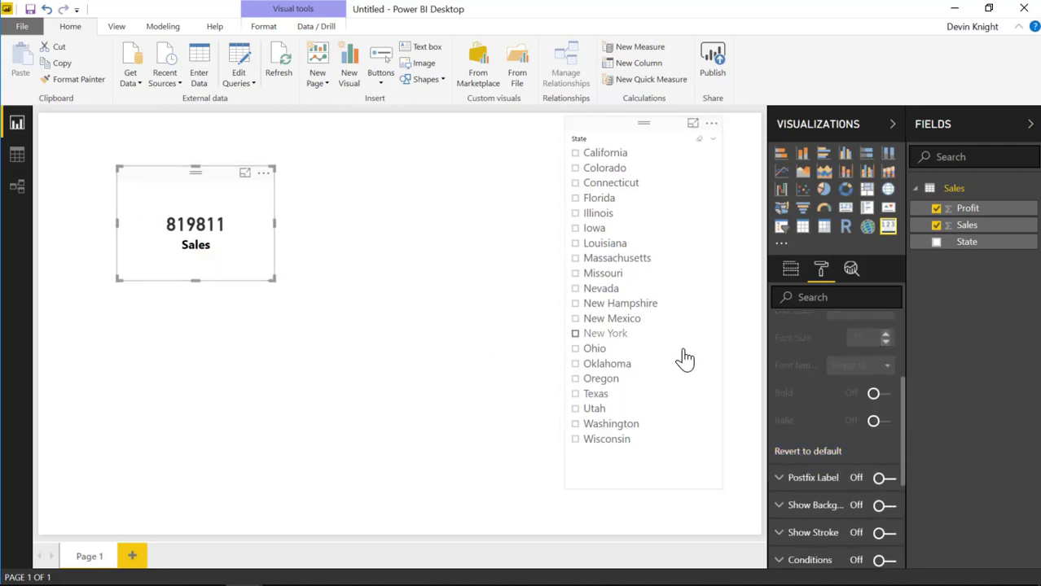
scroll(774, 391, up, 3)
click(779, 380)
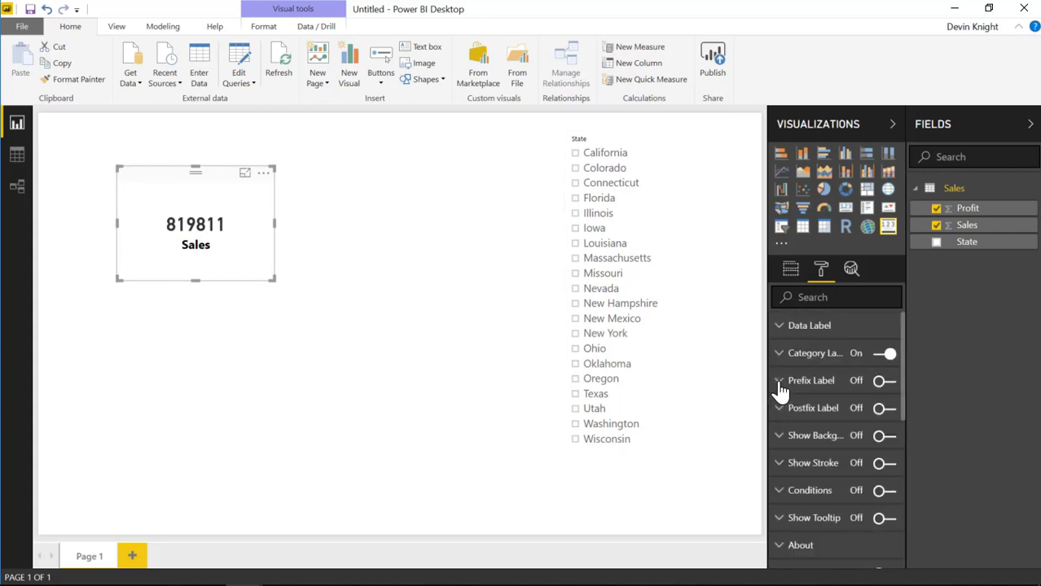
Turn on the card's postfix label with the text Whatever
click(880, 412)
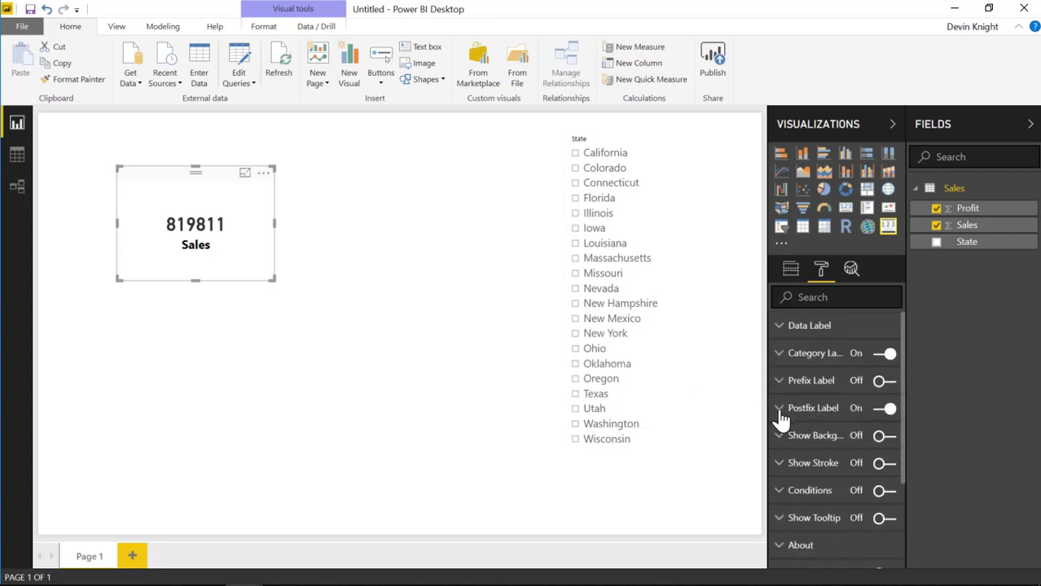
click(779, 409)
click(852, 436)
text(W)
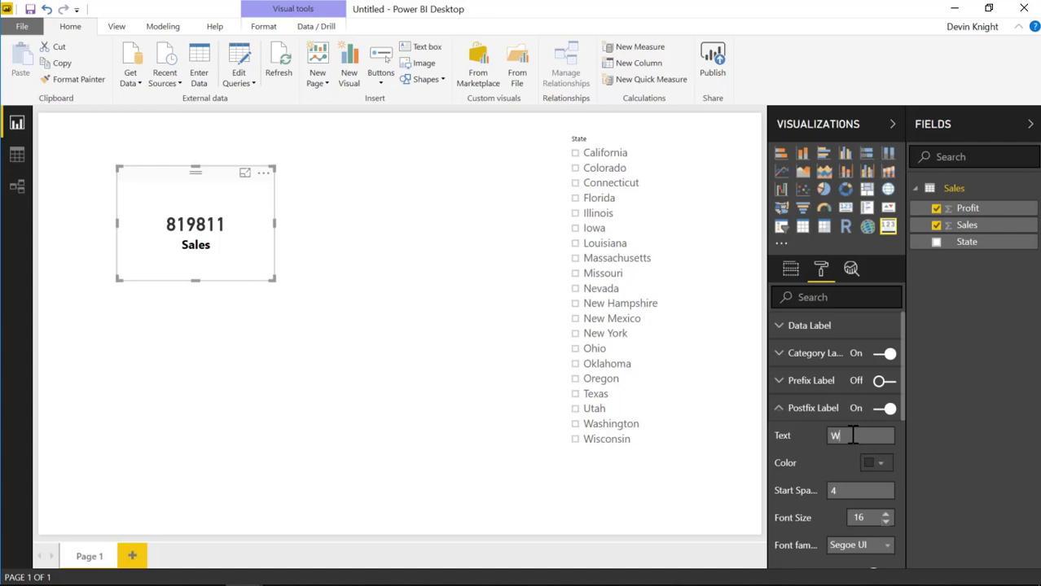
text(hatever)
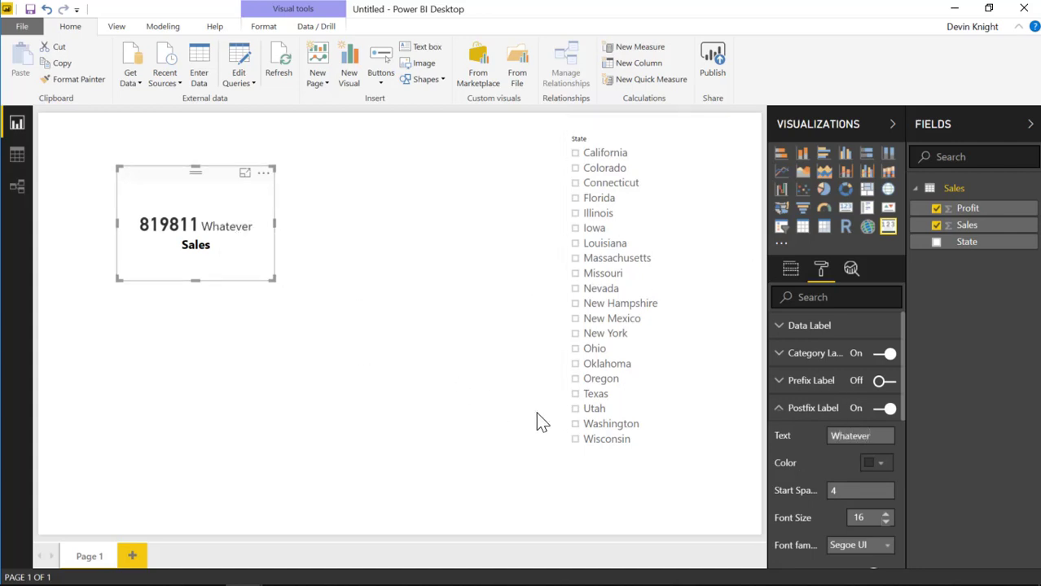
Revert the card's postfix label to its default settings
click(886, 410)
click(880, 410)
scroll(872, 415, down, 3)
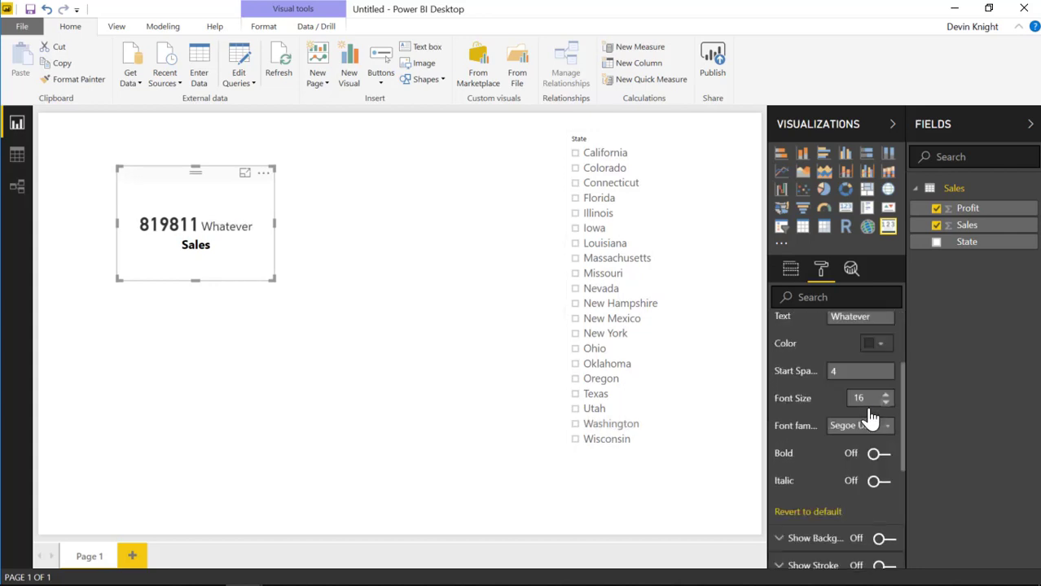
click(827, 404)
scroll(828, 407, up, 5)
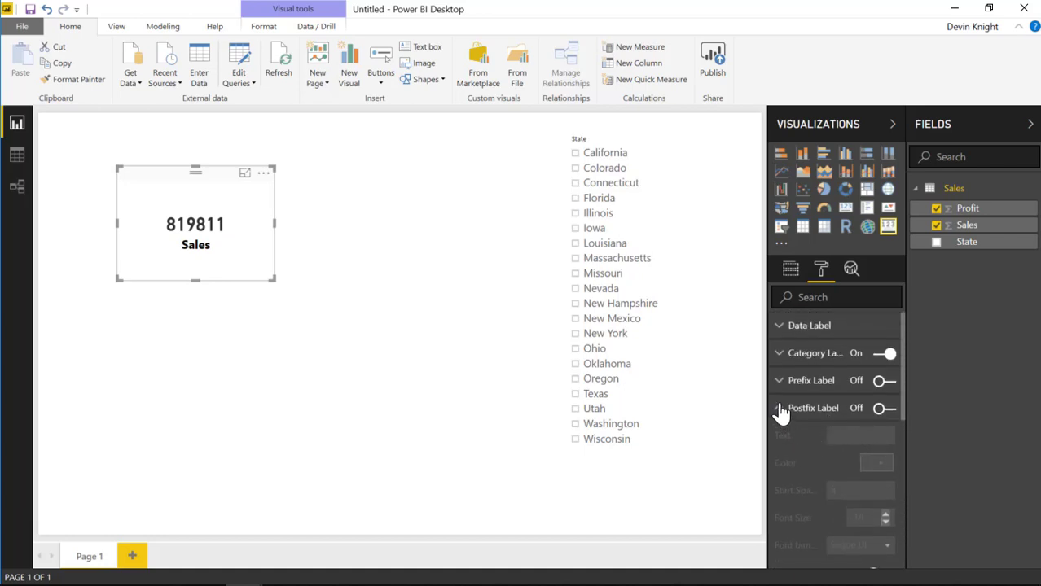
click(780, 408)
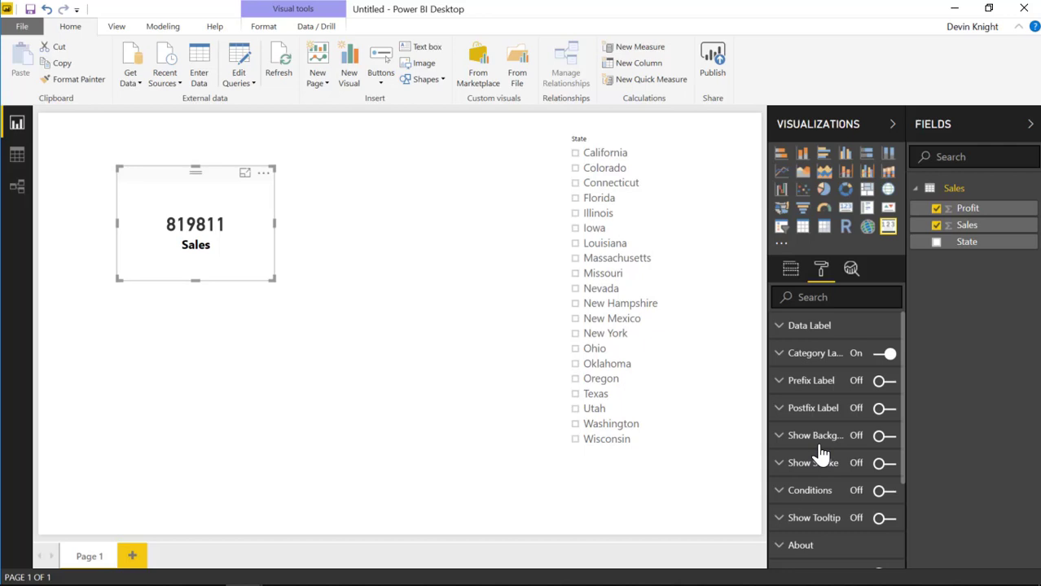
Turn on the Advance Card's own background and fill it with a light blue theme color
click(885, 436)
scroll(823, 456, down, 3)
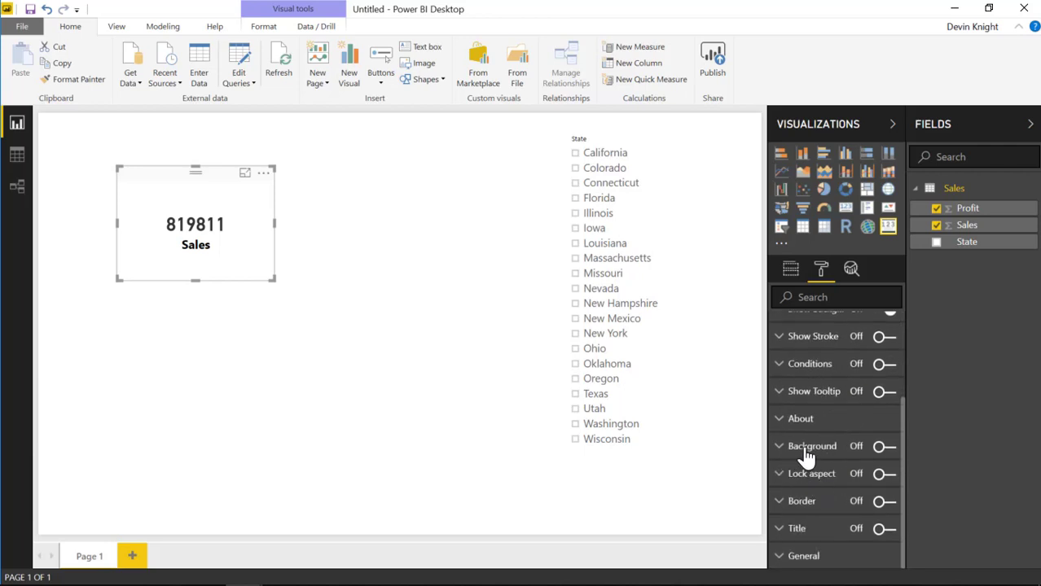
scroll(804, 457, up, 3)
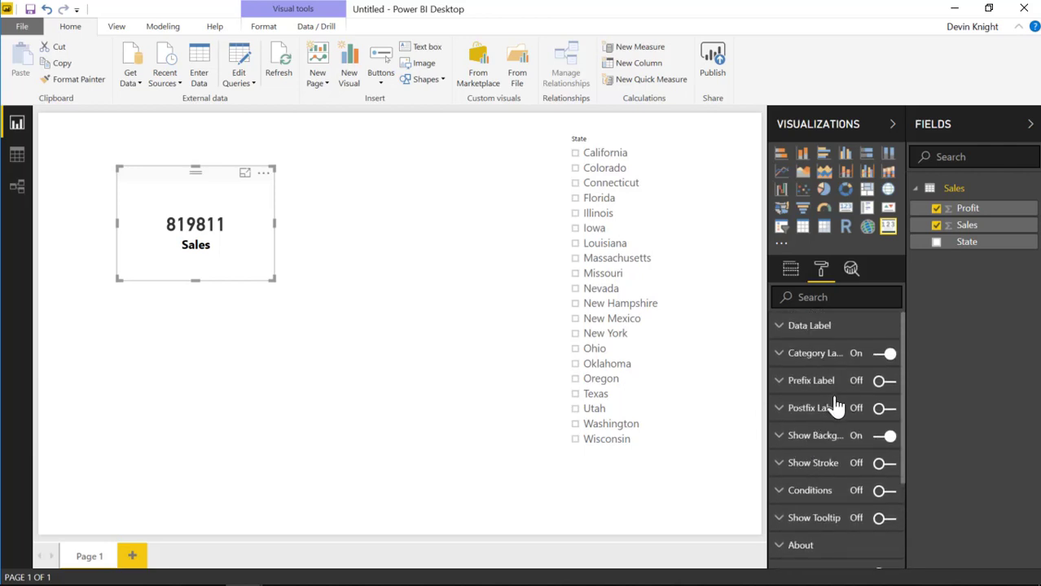
click(782, 438)
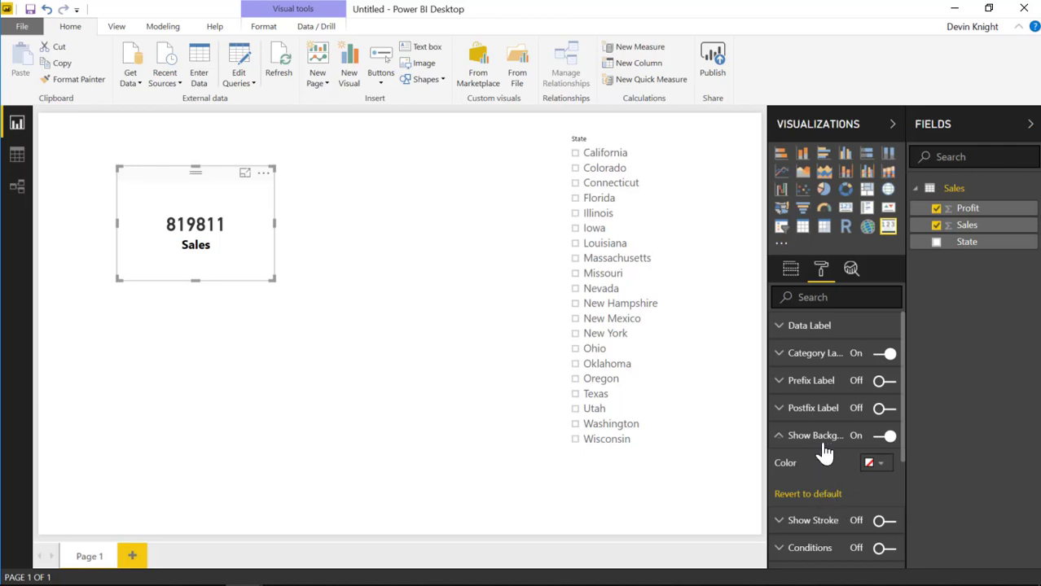
click(879, 464)
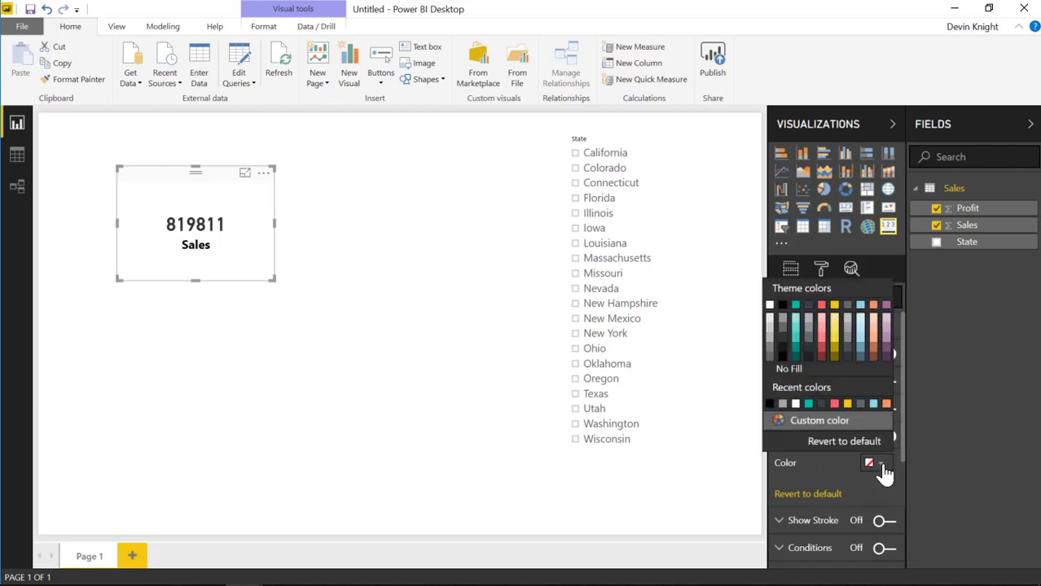
click(861, 326)
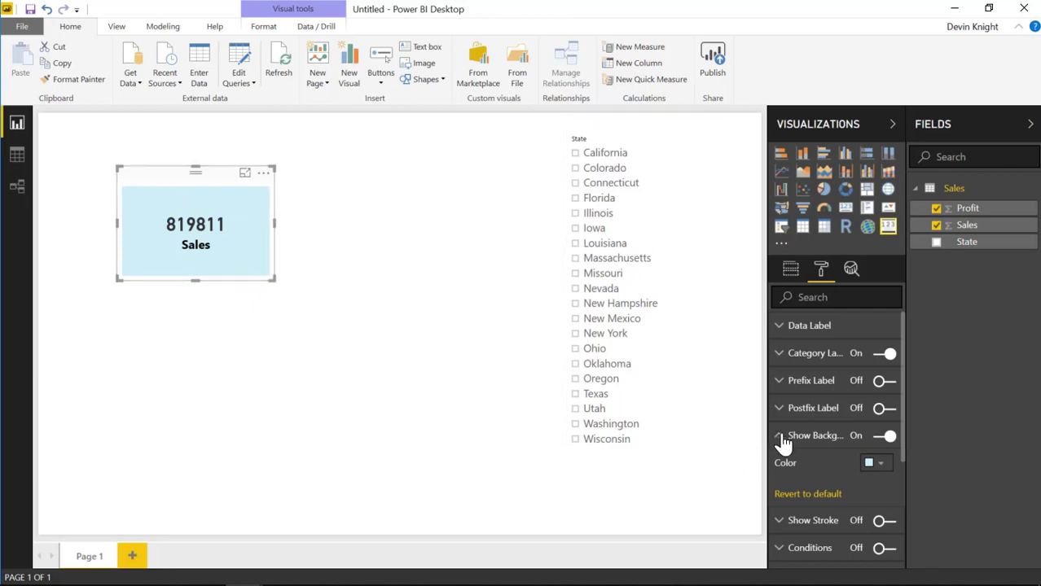
click(880, 465)
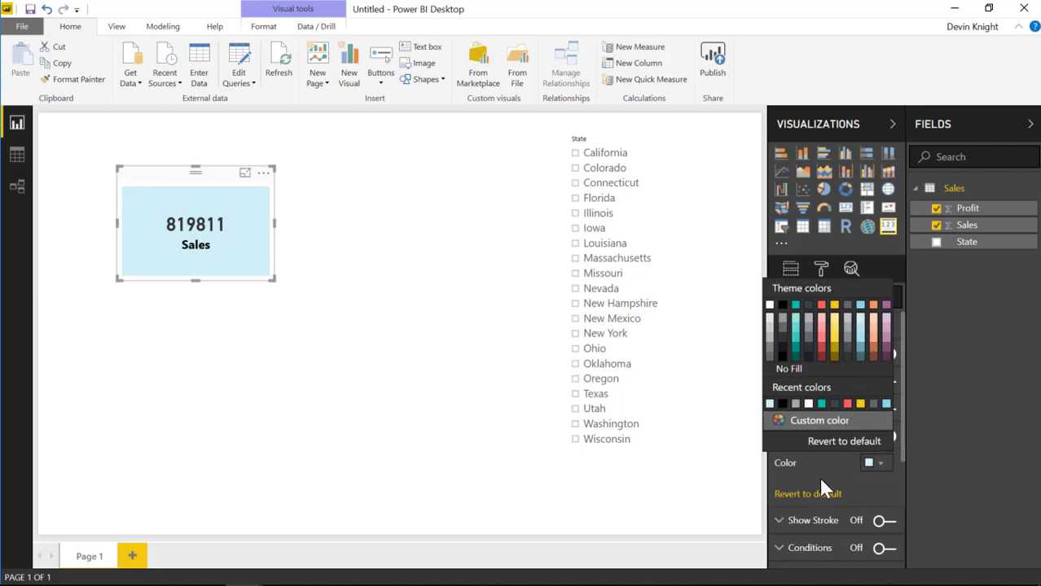
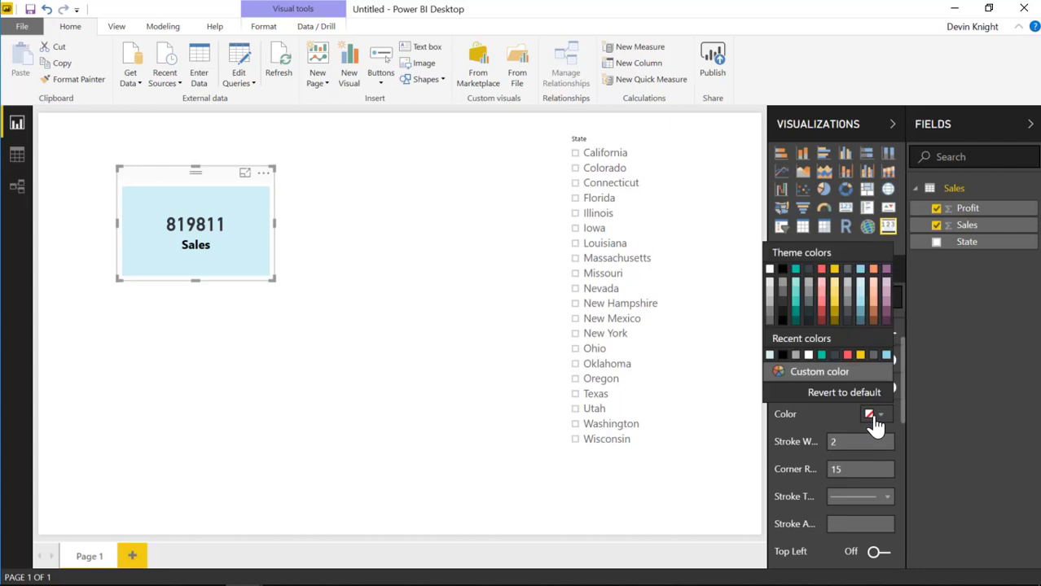
Give the card a black dashed stroke with a stroke width of 4 and a corner radius of 14
click(782, 356)
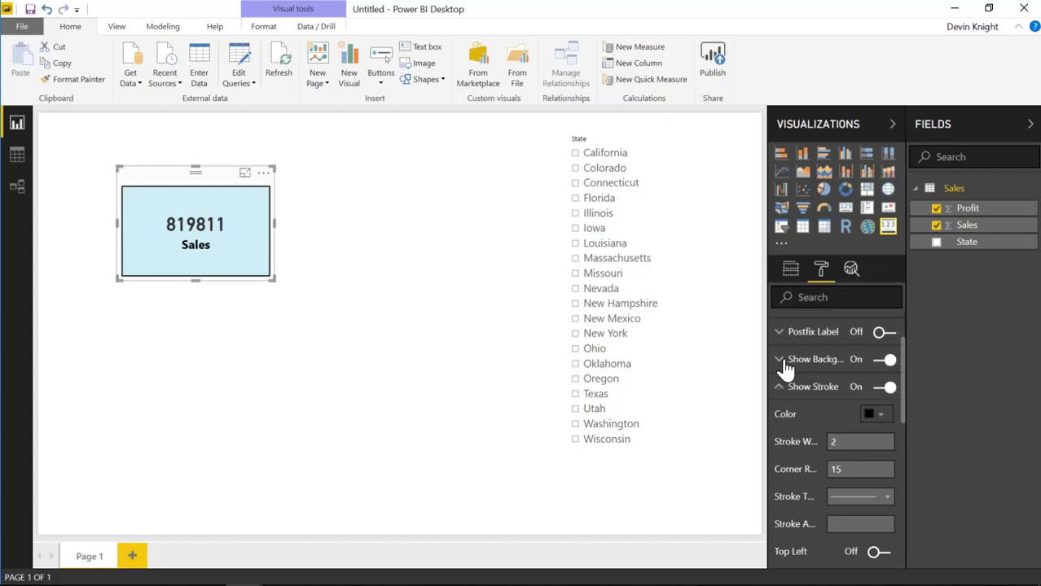
scroll(861, 471, down, 2)
click(872, 422)
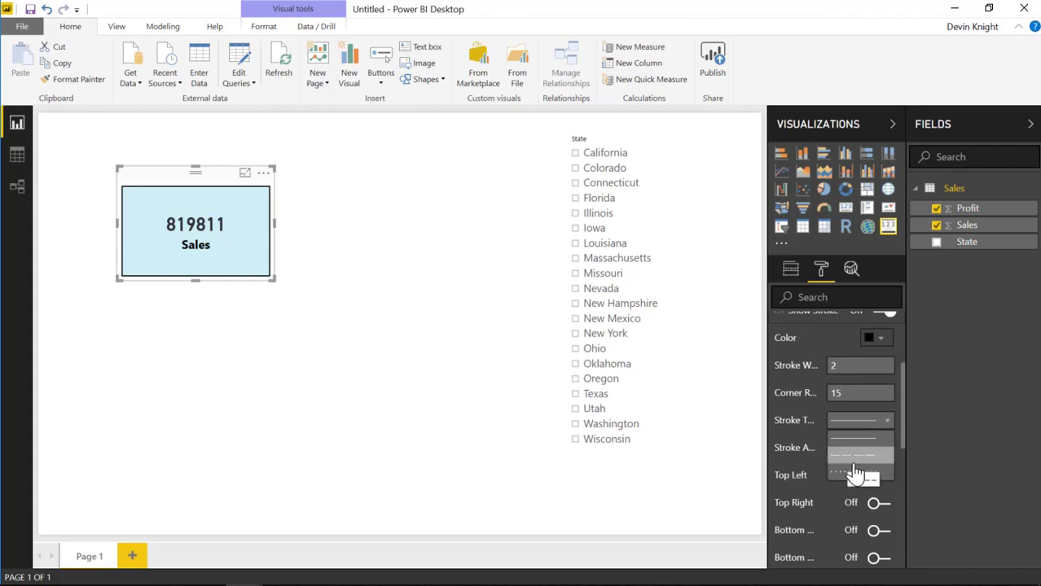
click(849, 457)
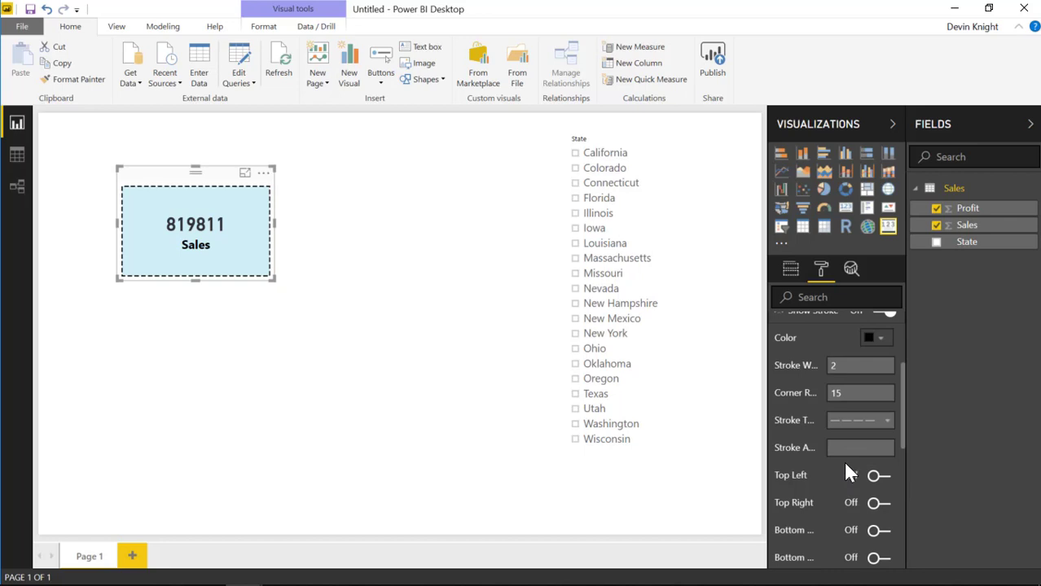
text(4)
click(834, 394)
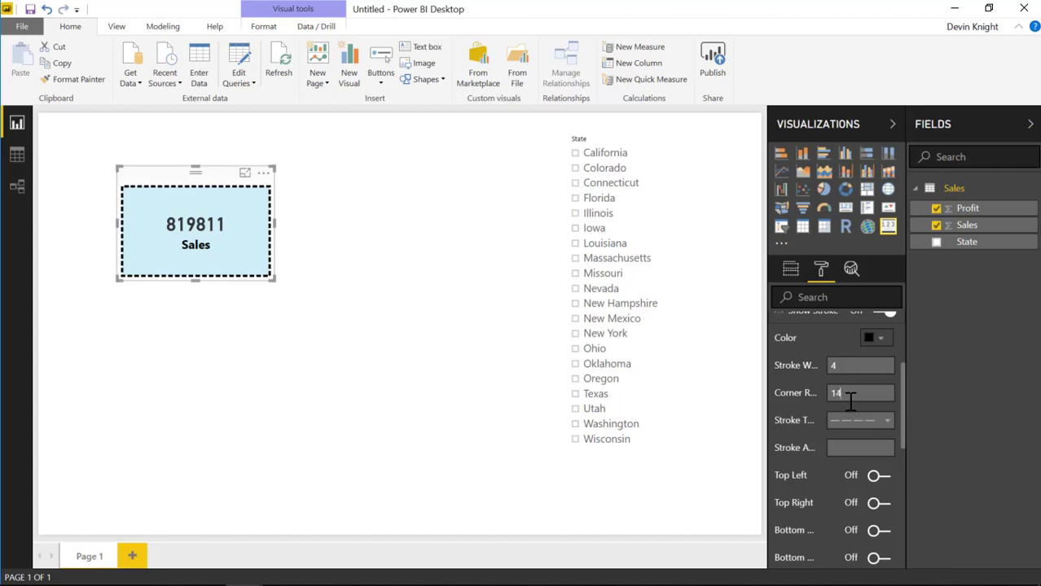
Enable rounding on all four corners of the card's stroke, two at the top and two at the bottom
scroll(860, 489, down, 2)
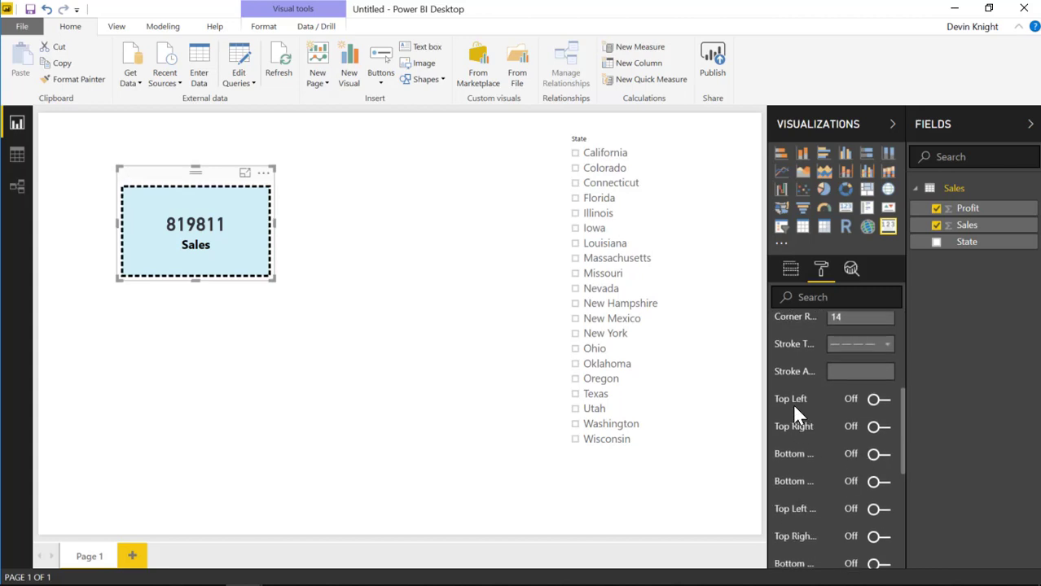
click(861, 402)
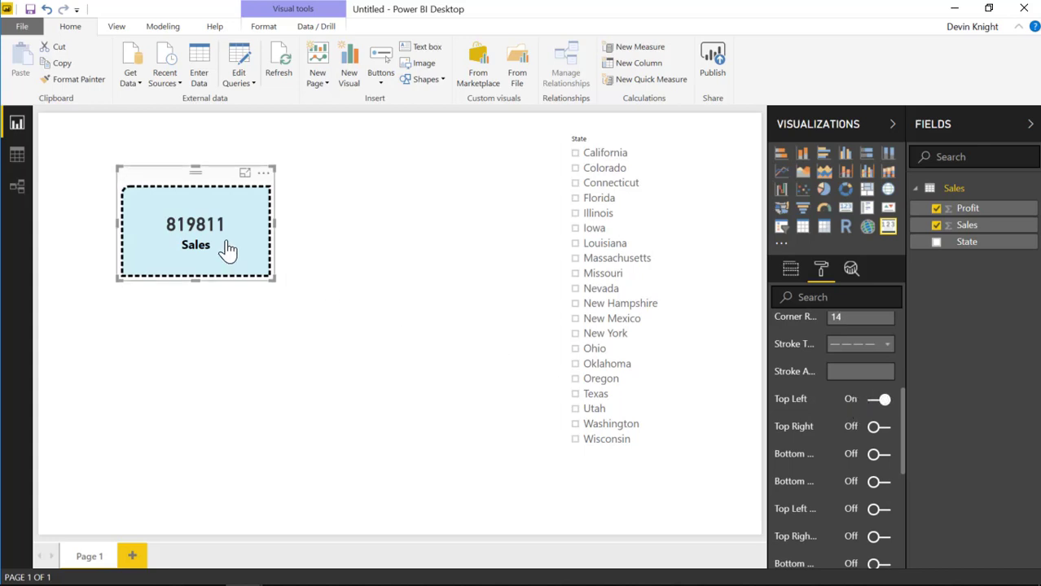
click(878, 426)
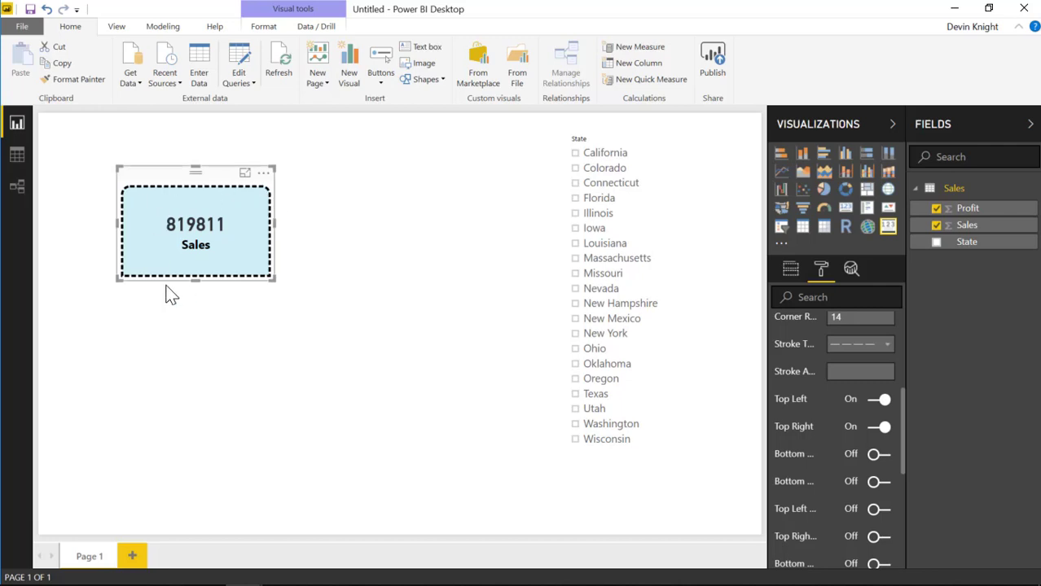
click(878, 455)
click(878, 481)
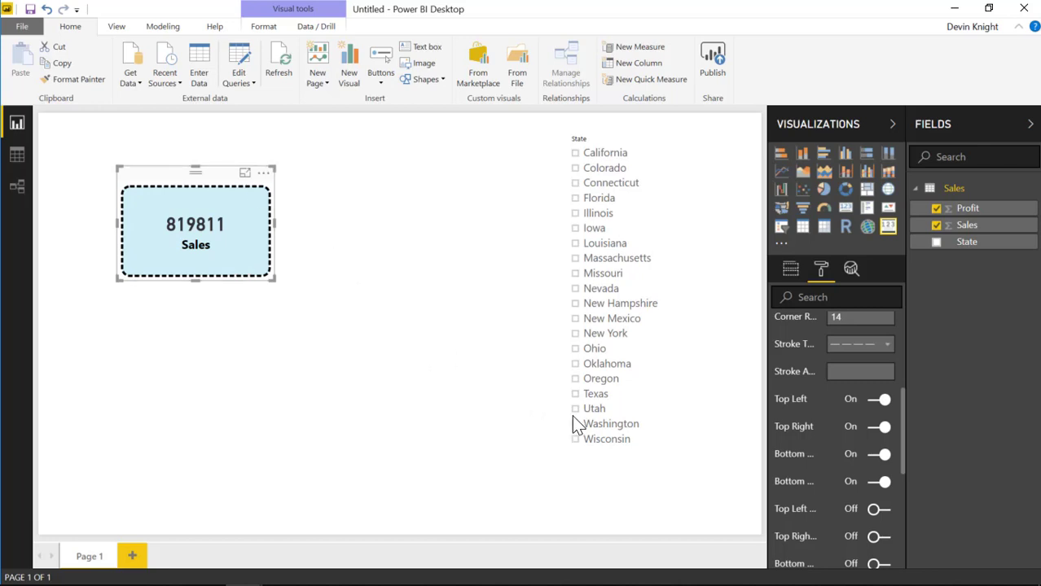
Set the stroke's corner radius to 25, try 50 for comparison, and return it to 25
scroll(826, 359, up, 3)
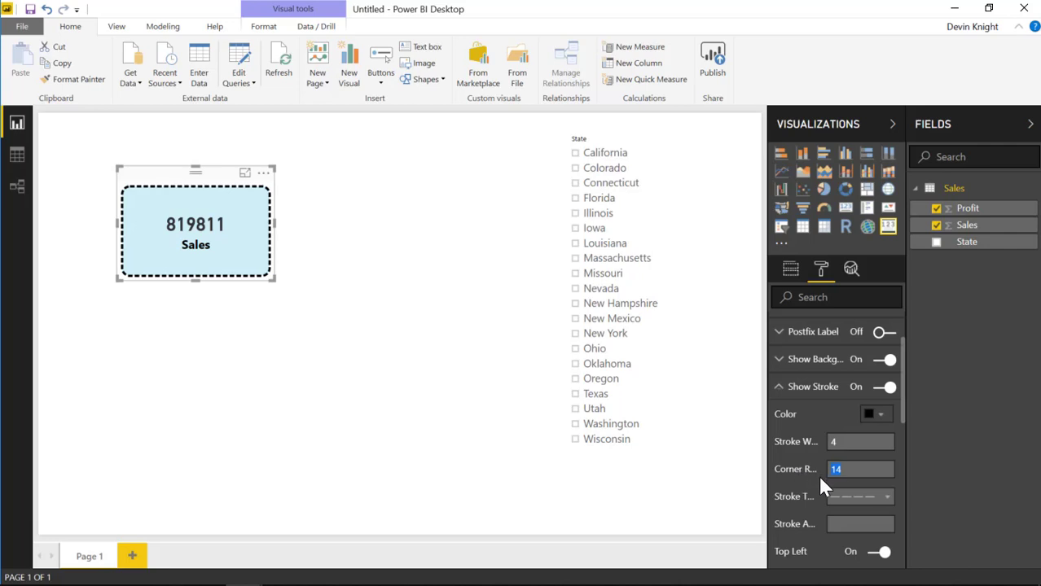
key(Return)
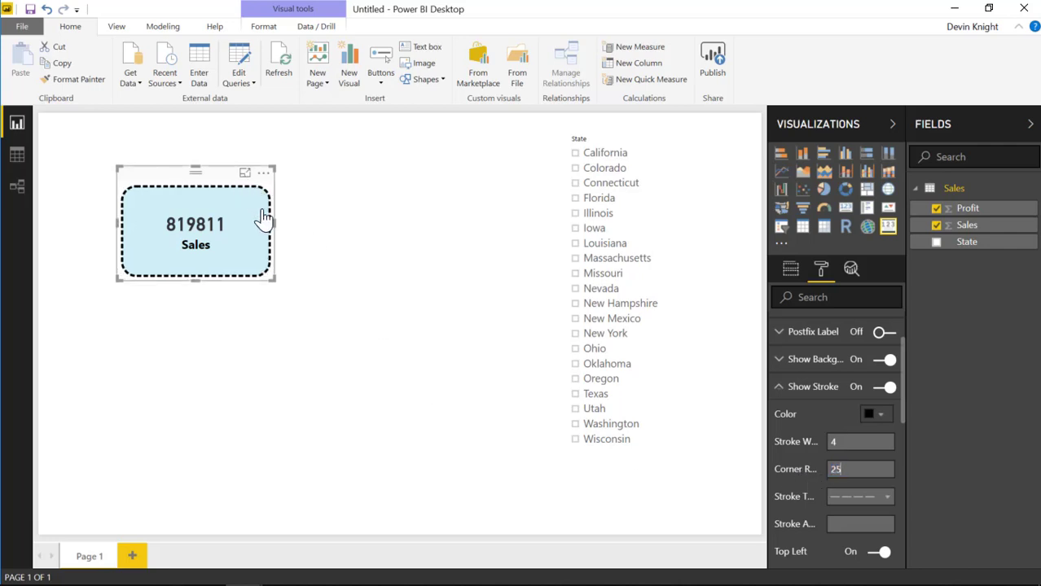
double_click(843, 469)
text(50)
key(Return)
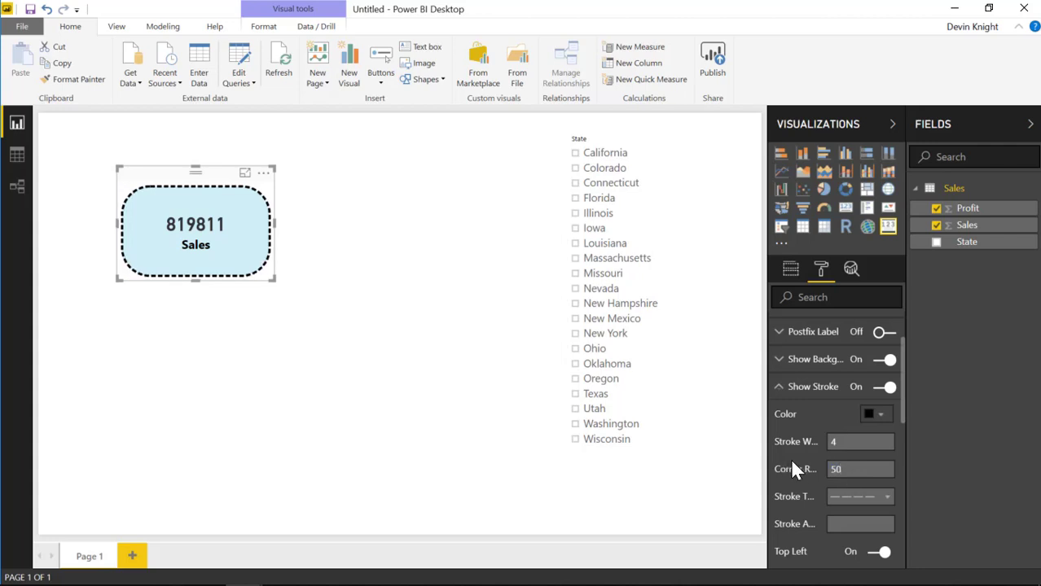
text(25)
key(Return)
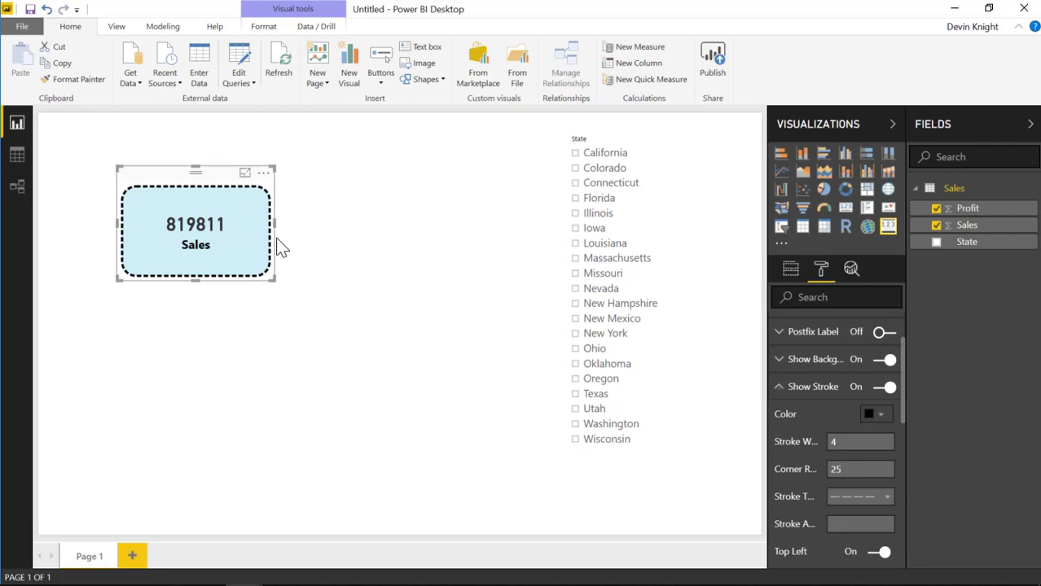
scroll(812, 506, down, 3)
scroll(817, 515, down, 2)
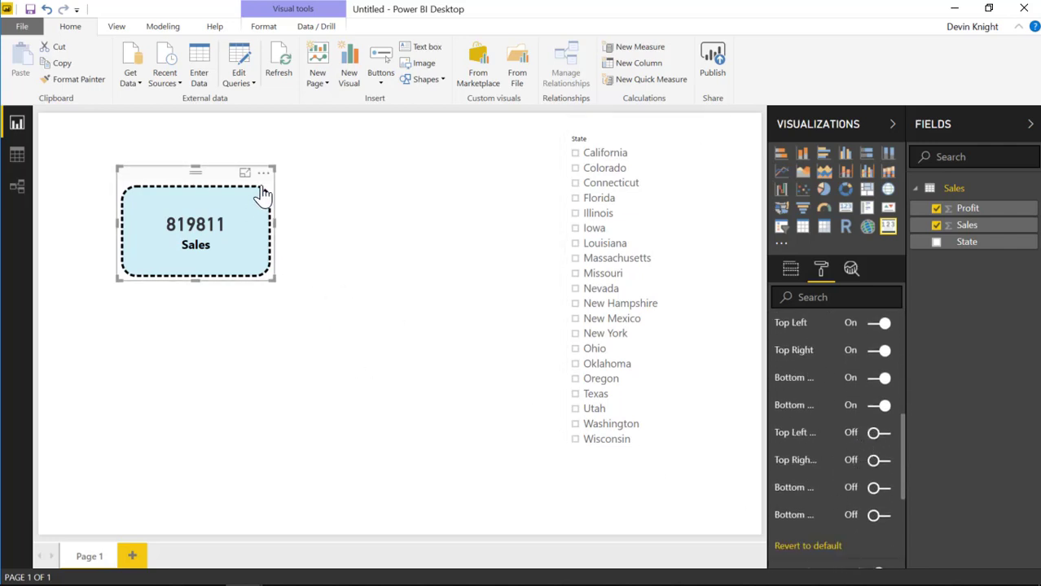
Turn on the inward option for all four stroke corners, and try the Top Left corner off and back on
click(874, 436)
click(875, 460)
click(875, 487)
click(877, 515)
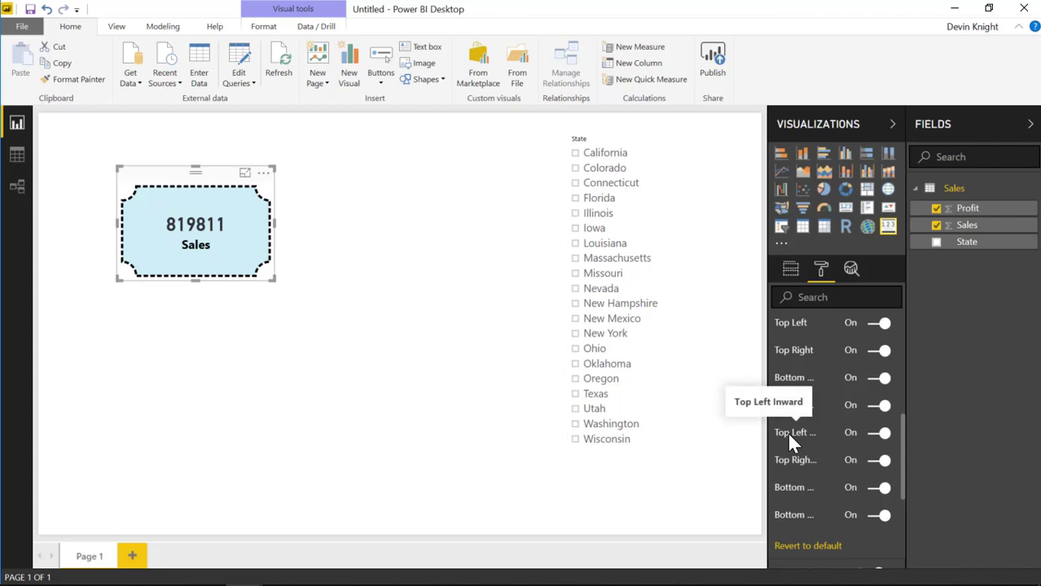
scroll(791, 440, up, 3)
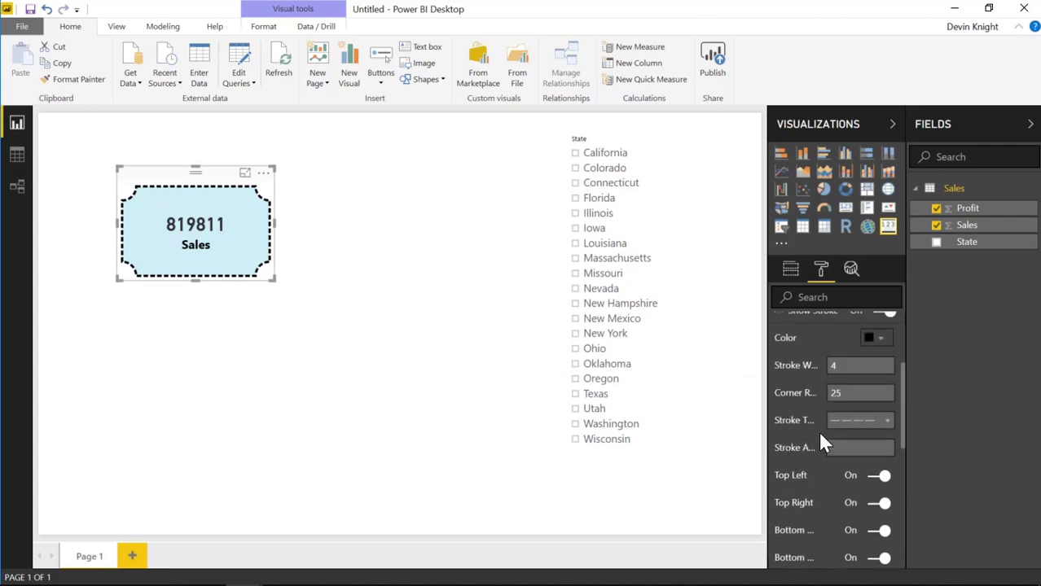
scroll(818, 431, down, 3)
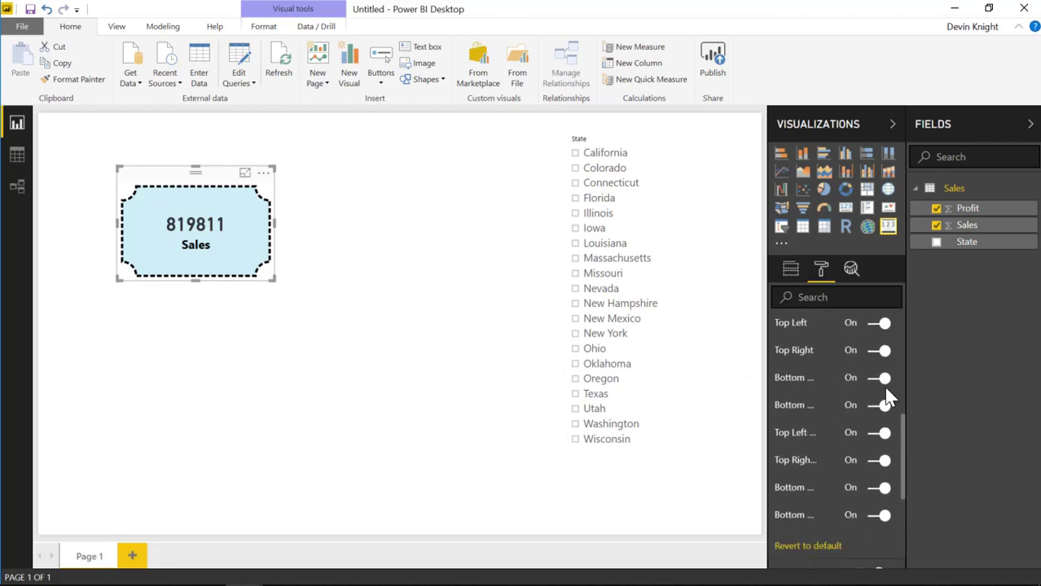
click(875, 325)
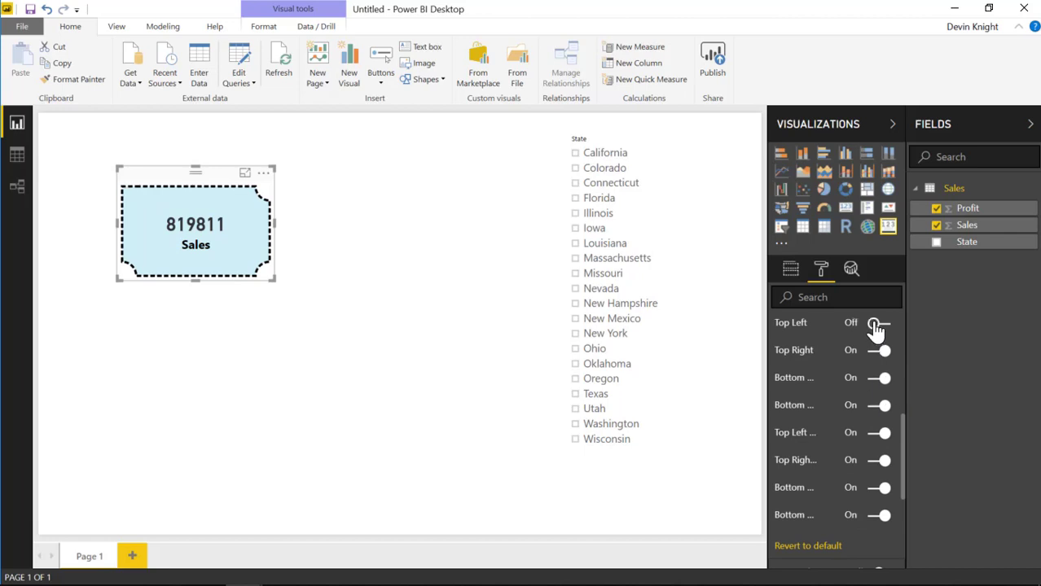
click(875, 325)
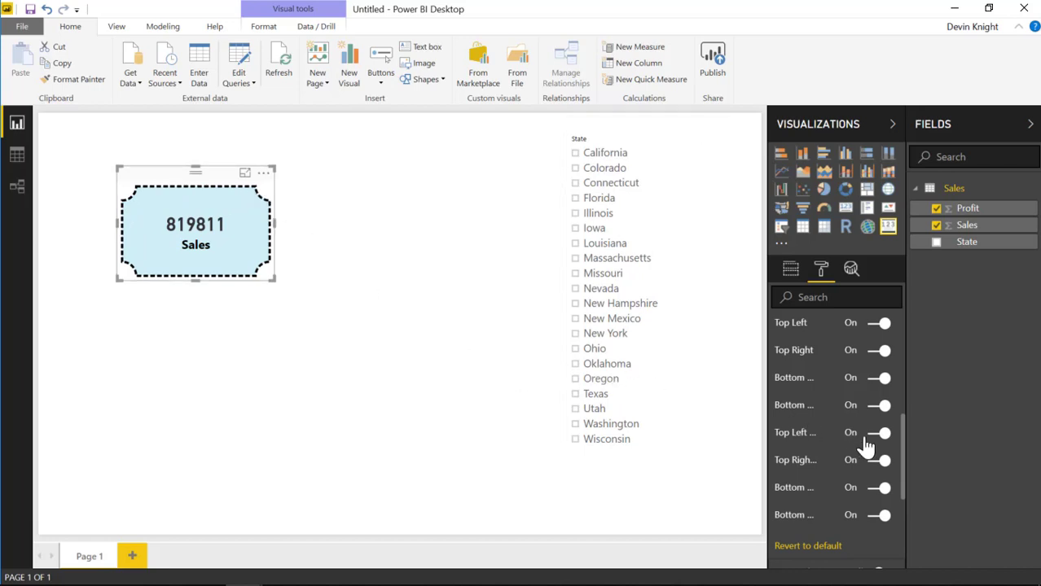
Enable the card's Conditions and set the number of conditions to 3
drag(903, 428, 906, 368)
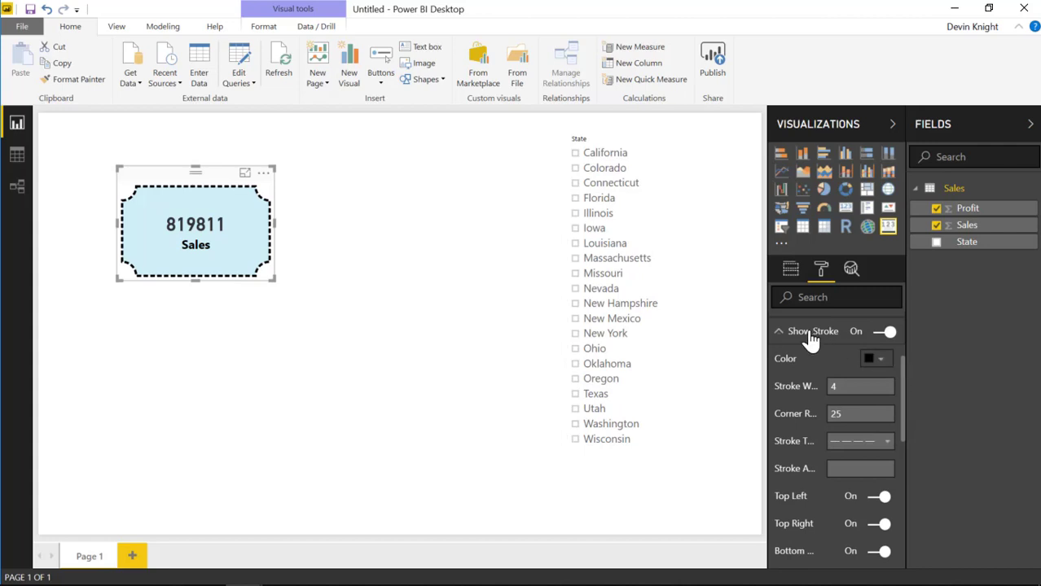
click(783, 339)
scroll(816, 395, up, 1)
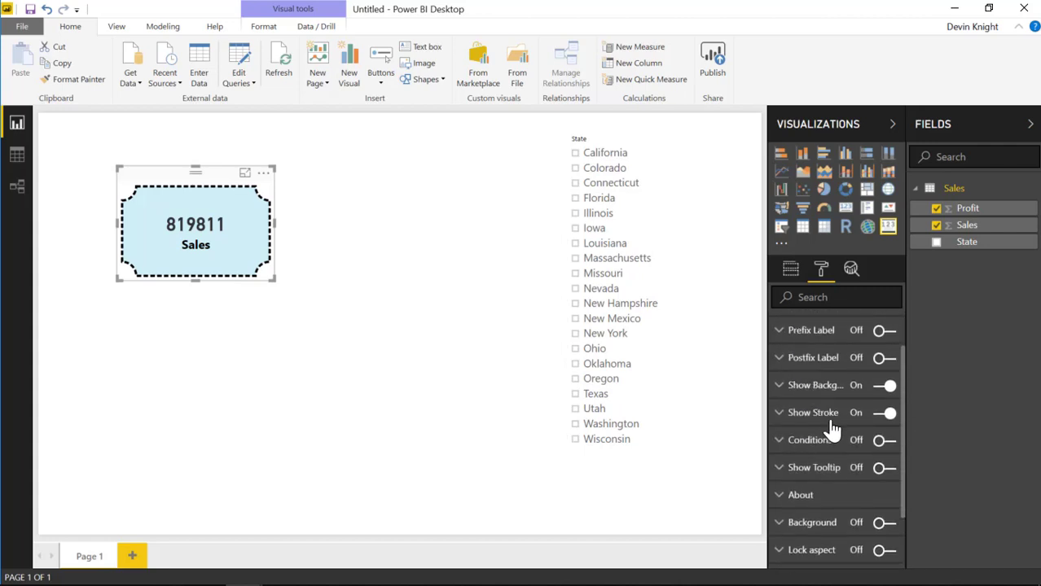
click(883, 444)
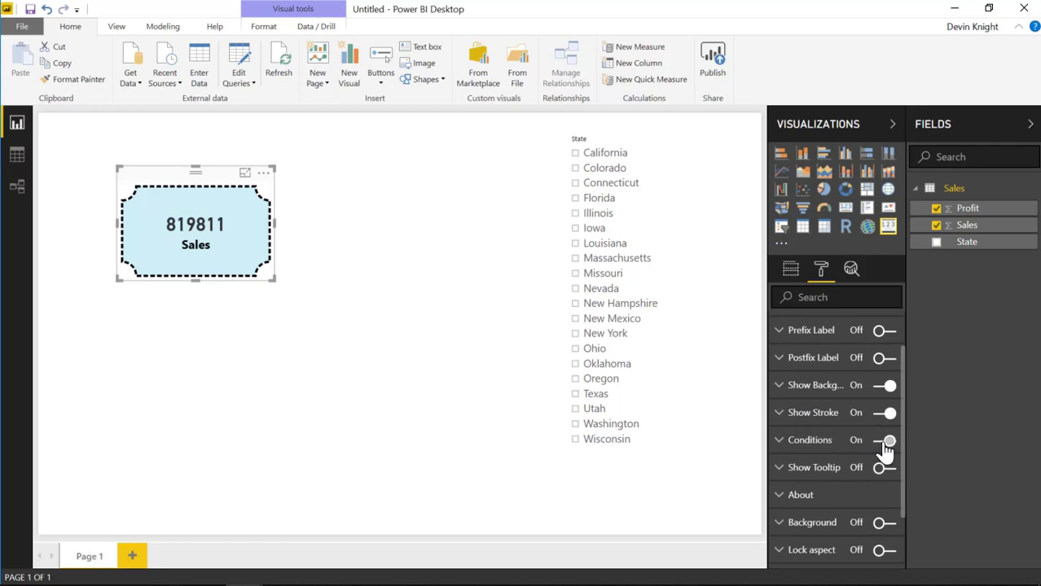
click(781, 445)
scroll(802, 448, down, 2)
scroll(797, 404, up, 2)
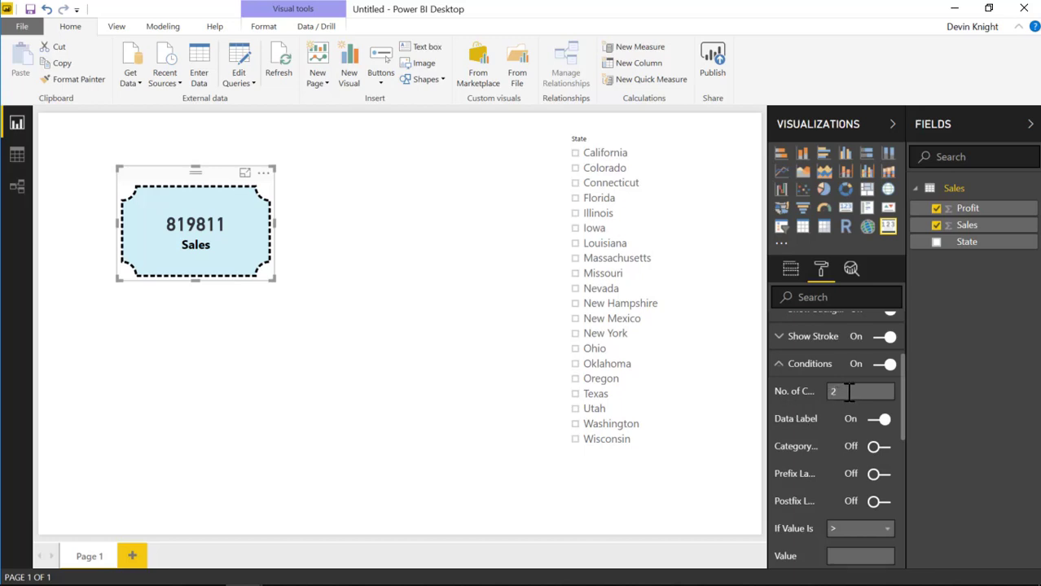
text(3)
Review the comparison, value and color options of the conditions and check which field is assigned as the card's condition field
scroll(843, 416, down, 3)
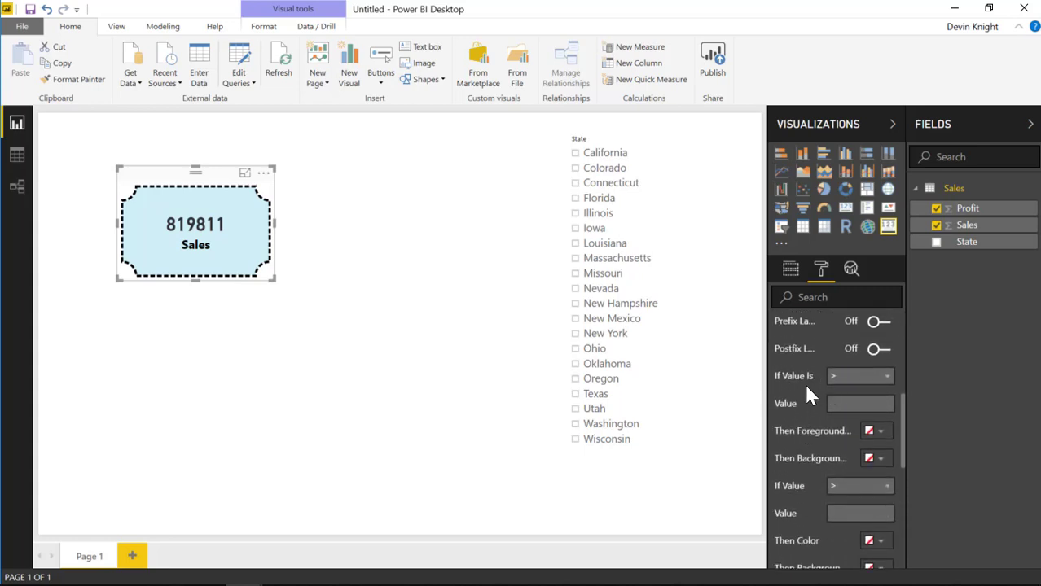
scroll(823, 447, down, 2)
scroll(815, 428, up, 2)
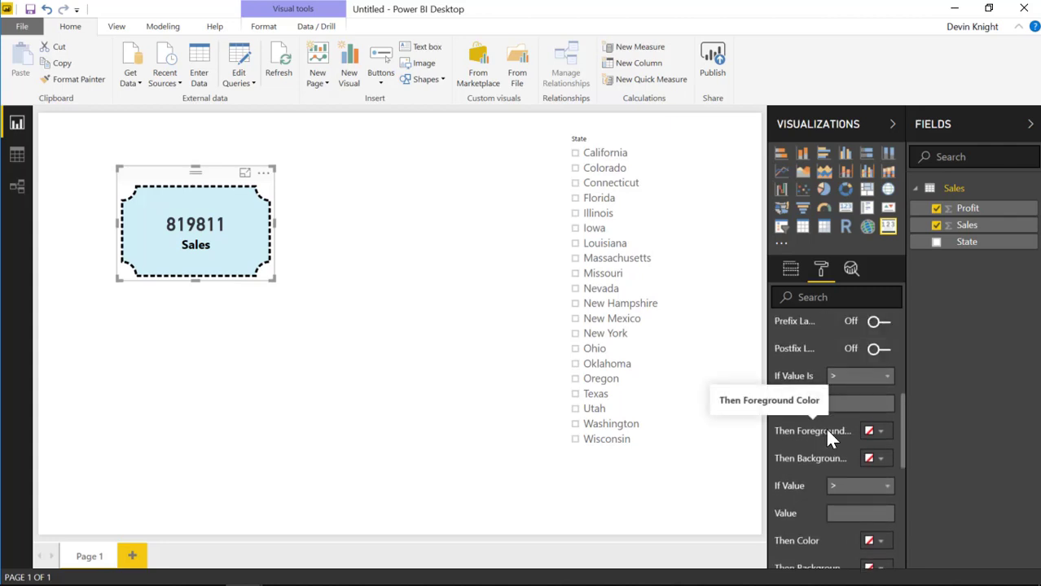
click(843, 403)
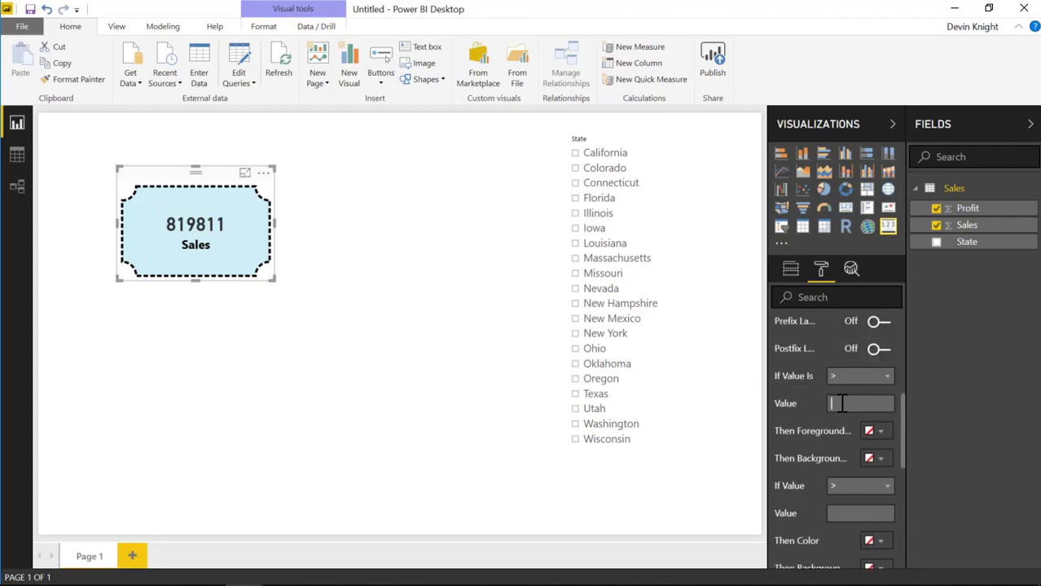
click(791, 273)
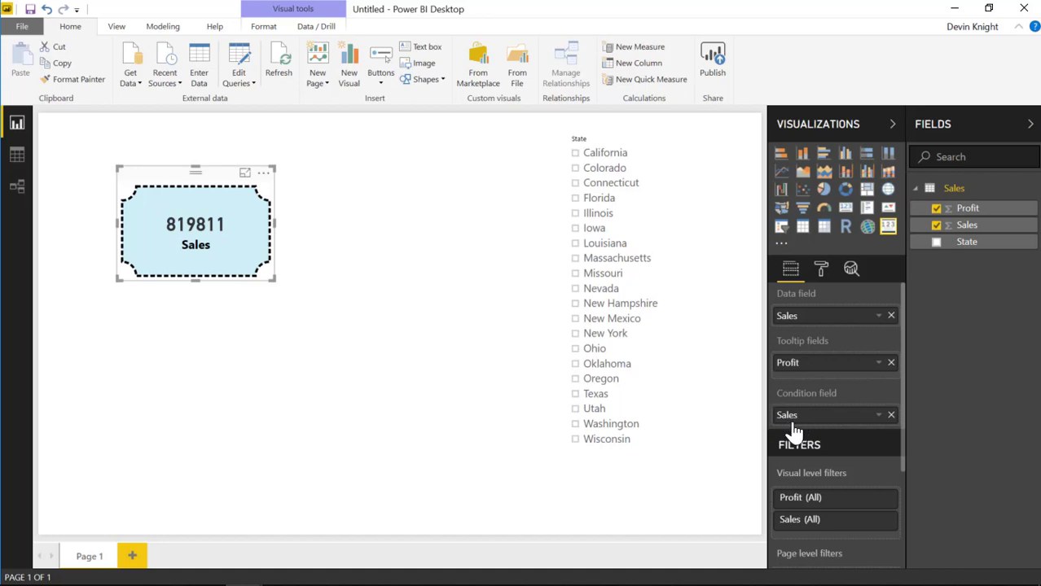
click(821, 272)
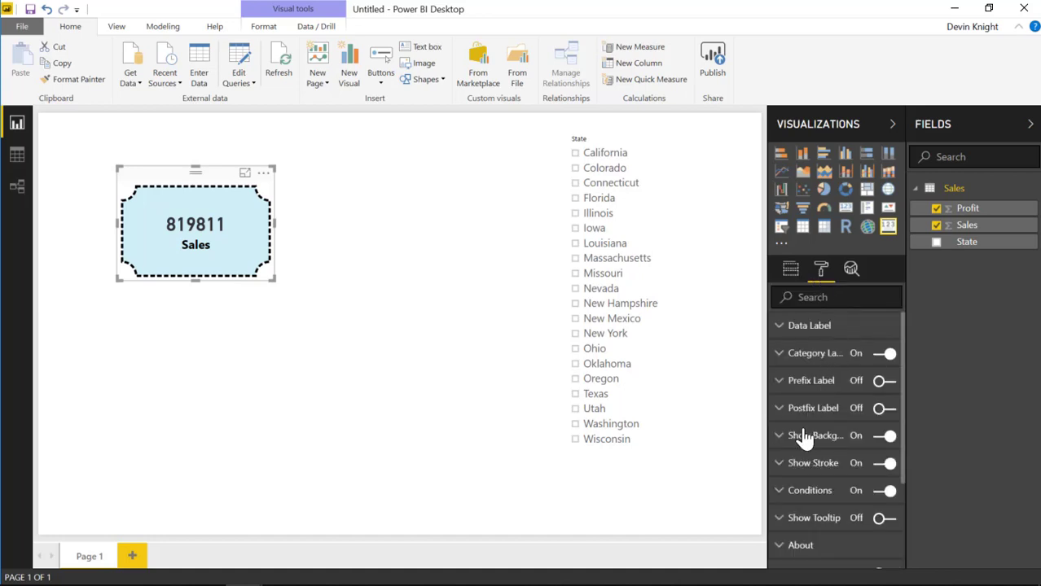
Define the first condition so that values > 45000 show the data label in a custom bright green foreground color
click(782, 498)
scroll(804, 486, down, 5)
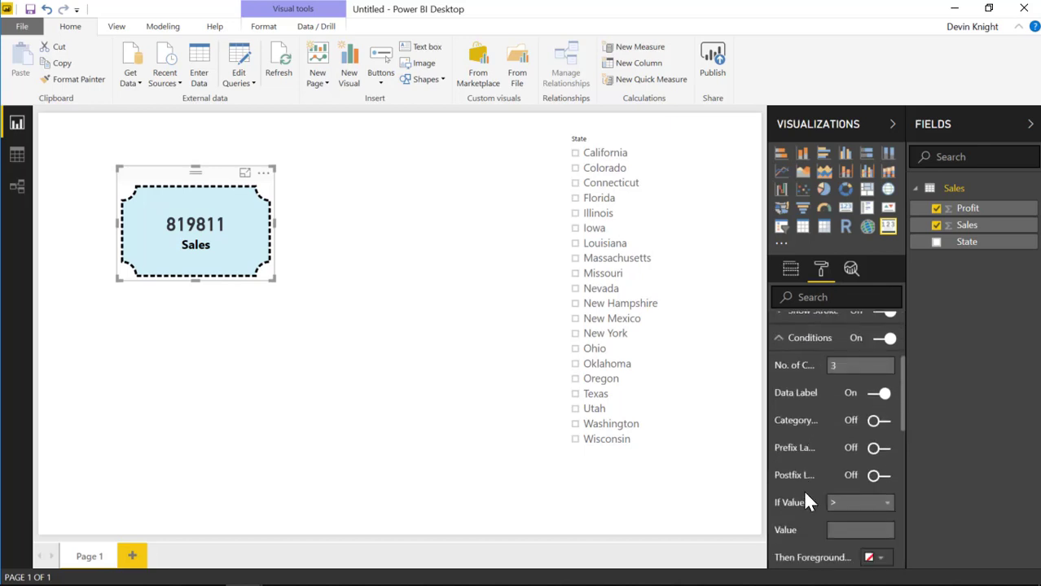
click(846, 458)
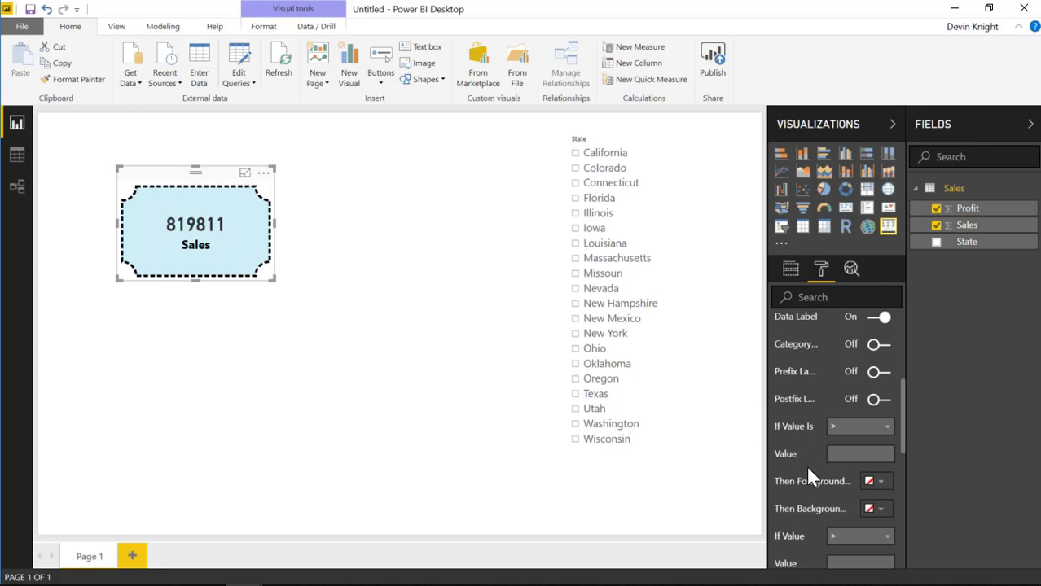
text(45000)
click(878, 483)
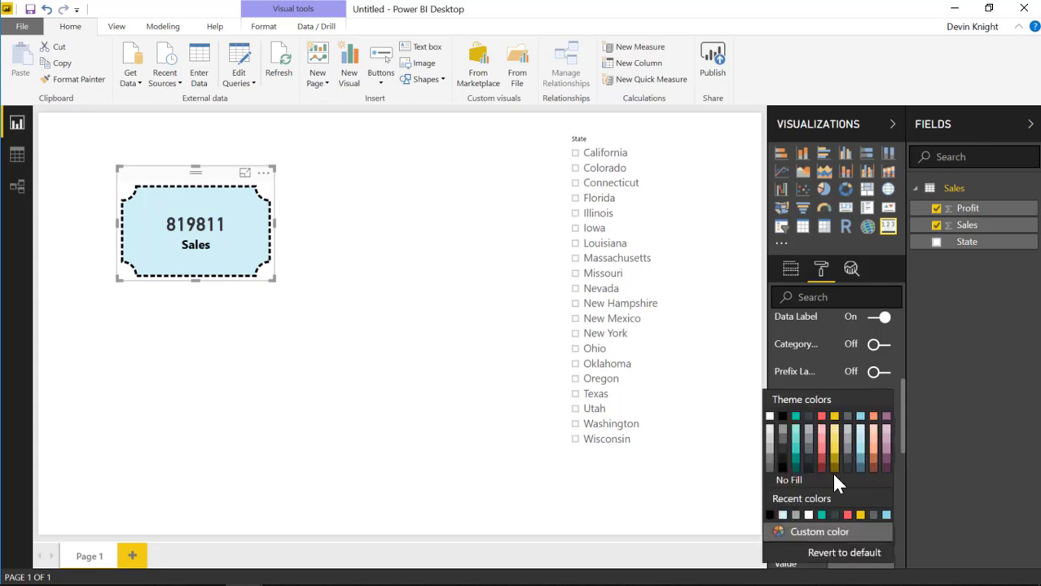
click(788, 533)
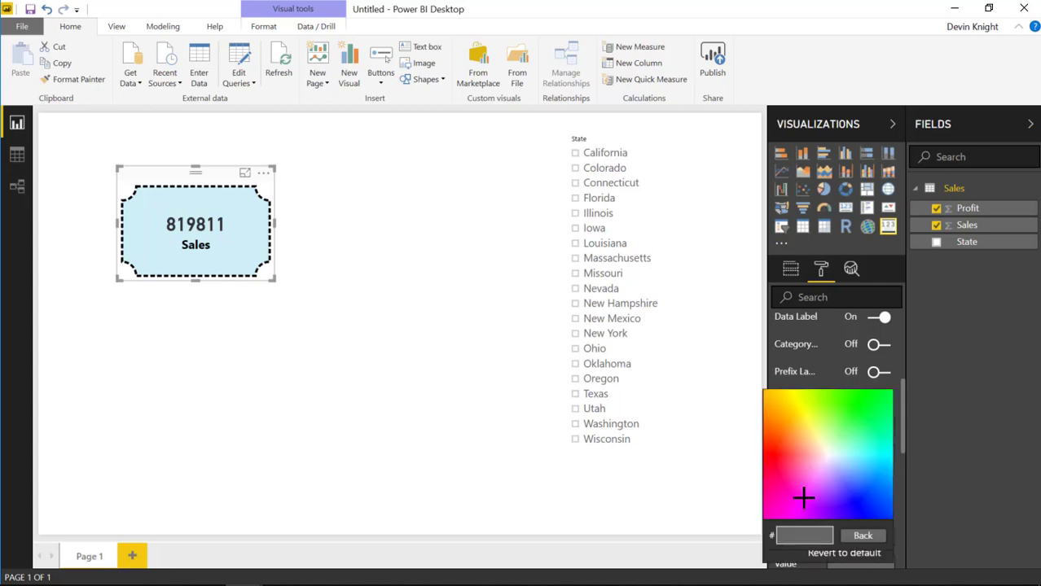
click(880, 399)
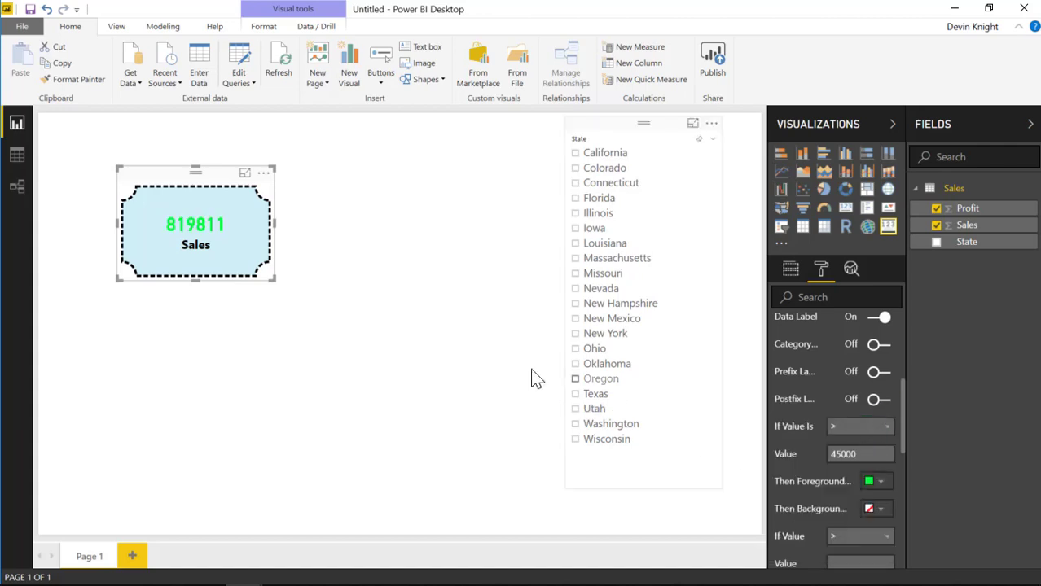
Define the second condition as > 30000 with a custom bright yellow color
scroll(832, 517, down, 1)
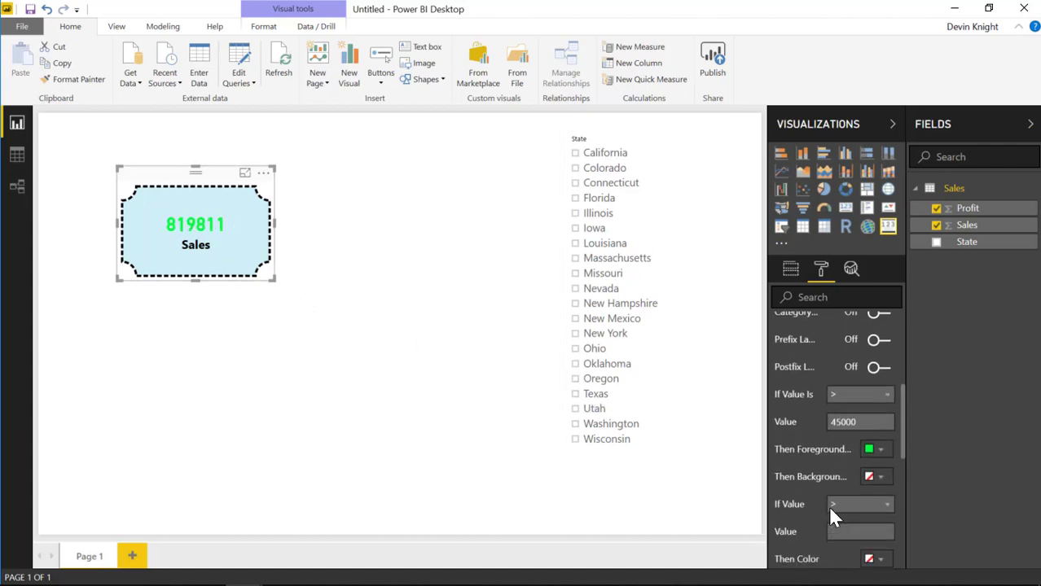
scroll(830, 511, down, 3)
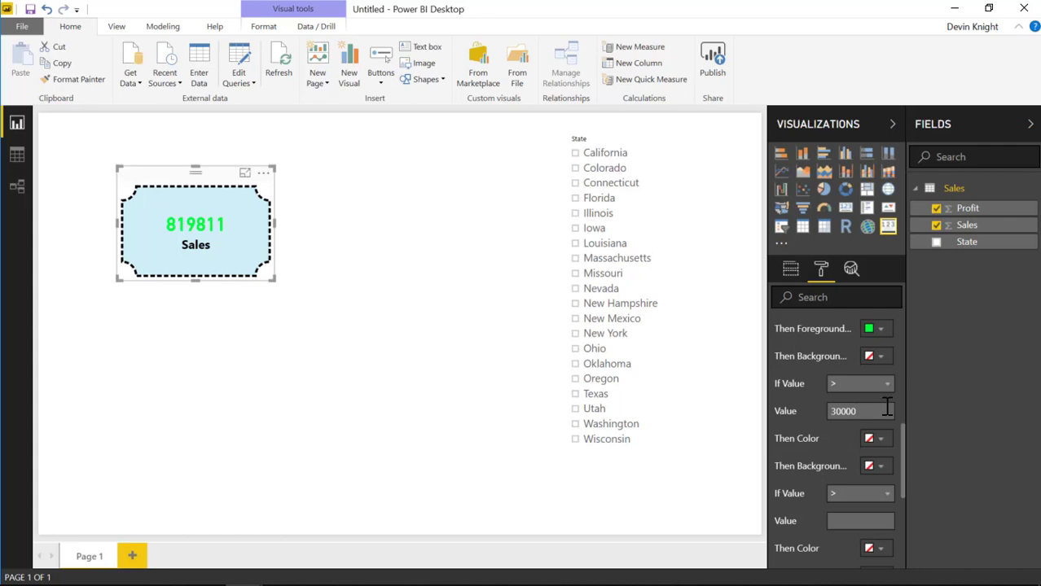
key(Return)
click(880, 441)
click(835, 314)
click(877, 441)
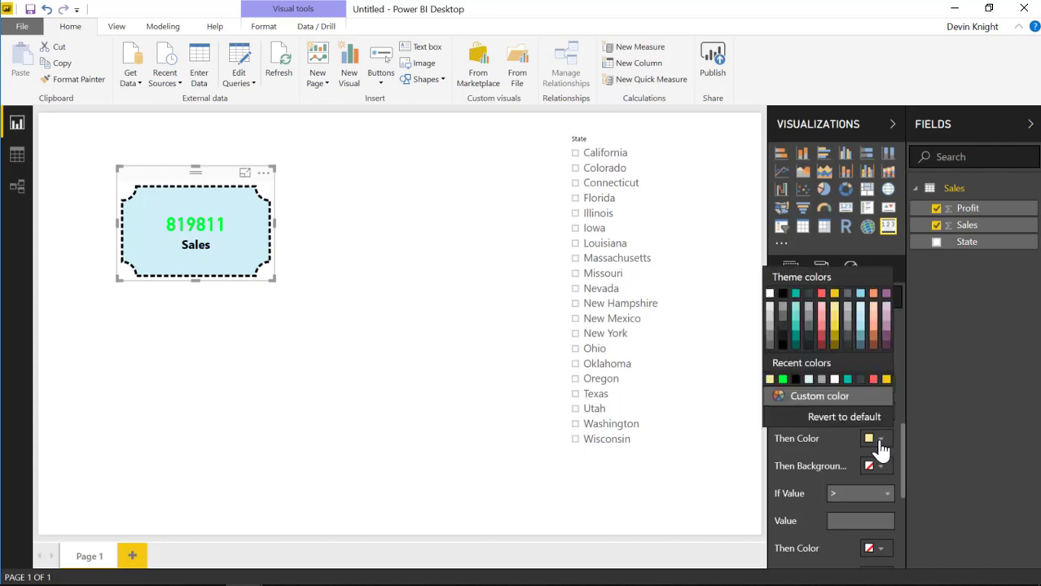
click(818, 395)
click(795, 275)
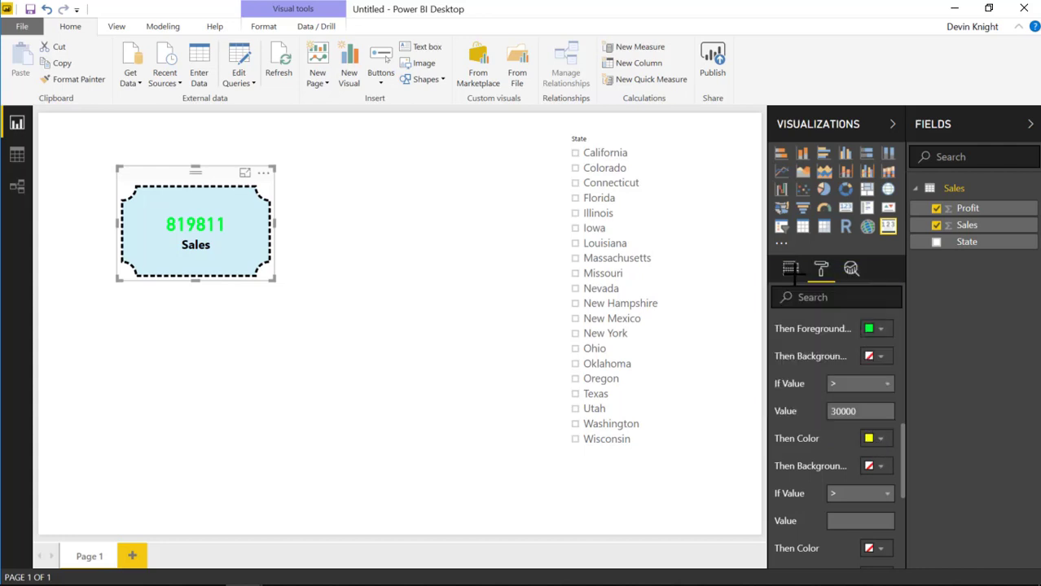
Define the third condition as <= 30000 with a red color from the recent colors
scroll(829, 465, down, 2)
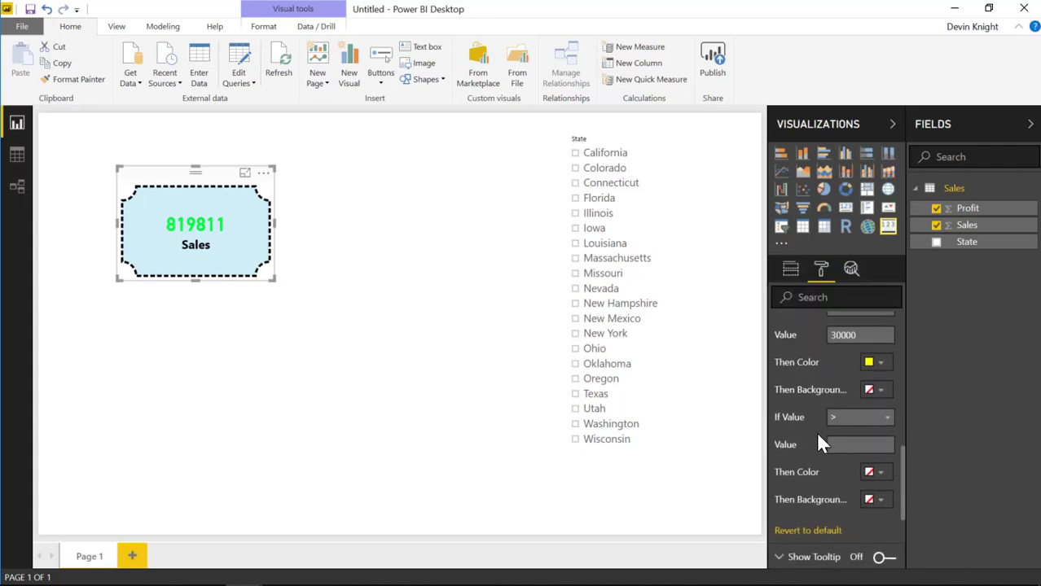
click(878, 422)
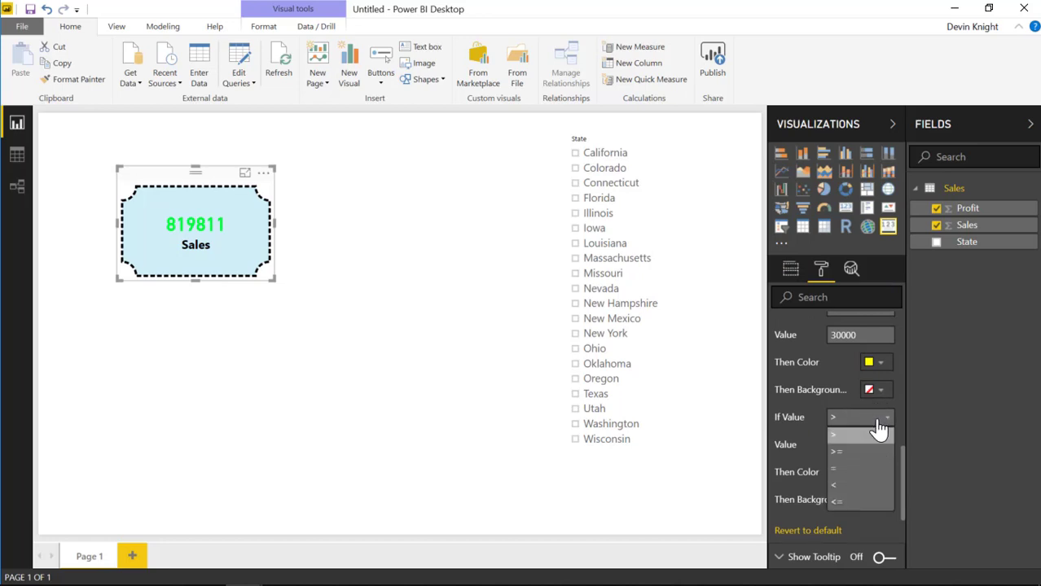
click(847, 501)
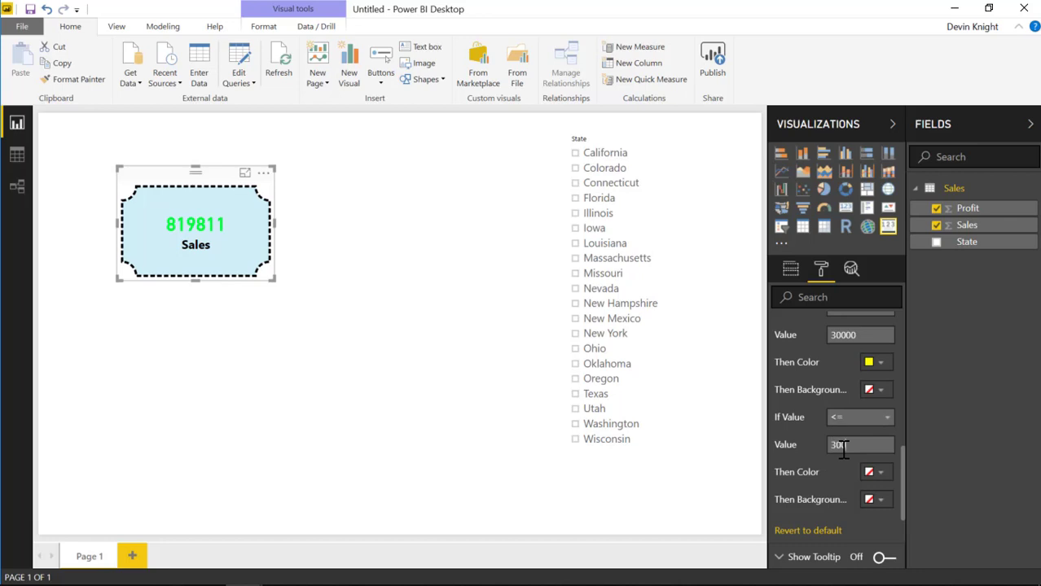
click(874, 473)
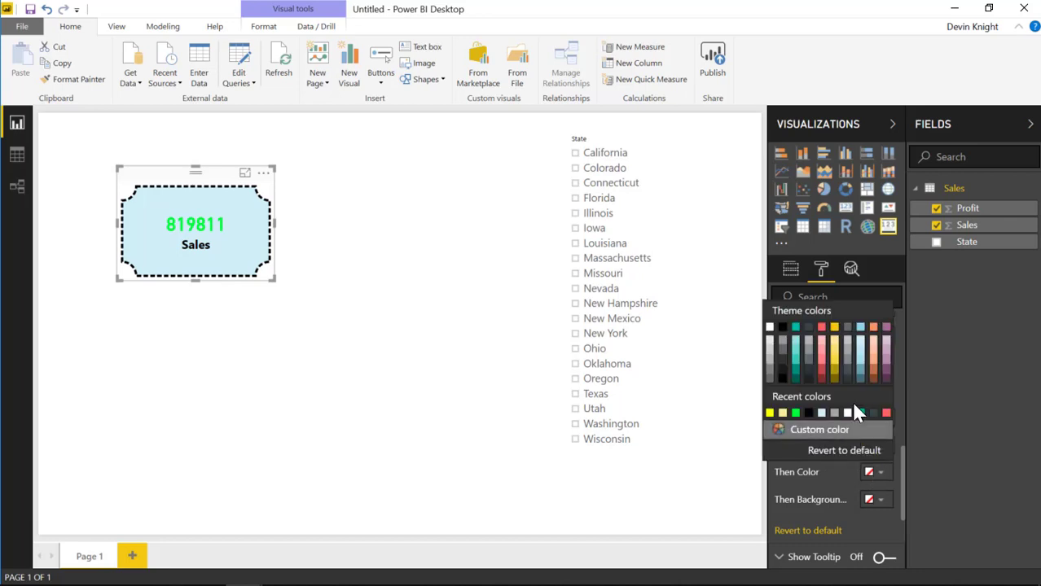
click(886, 414)
scroll(855, 481, down, 3)
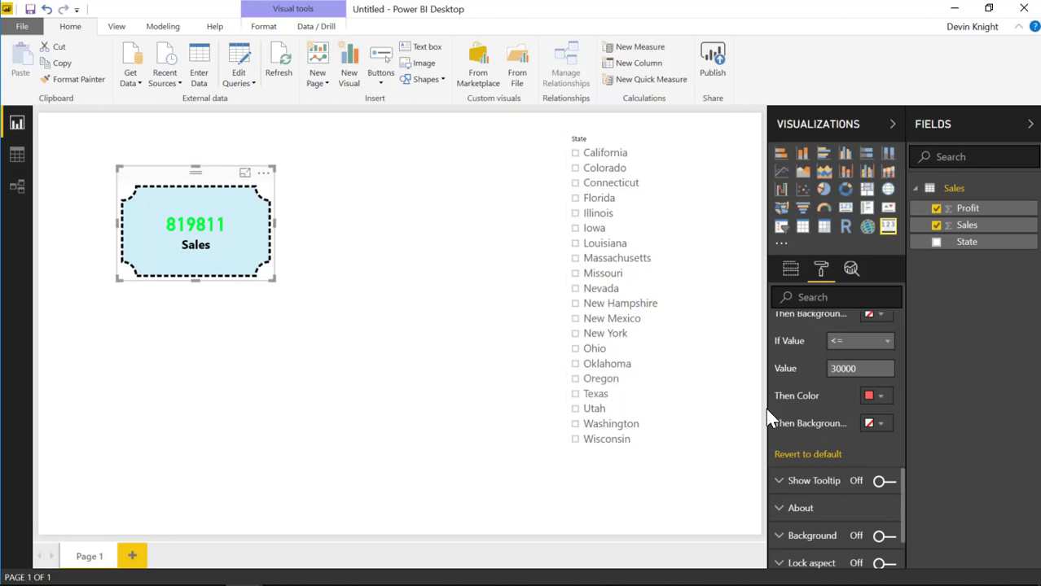
Filter the report by individual states such as Connecticut, Illinois and Louisiana, ending on Missouri, to check the card's conditional colors
click(577, 189)
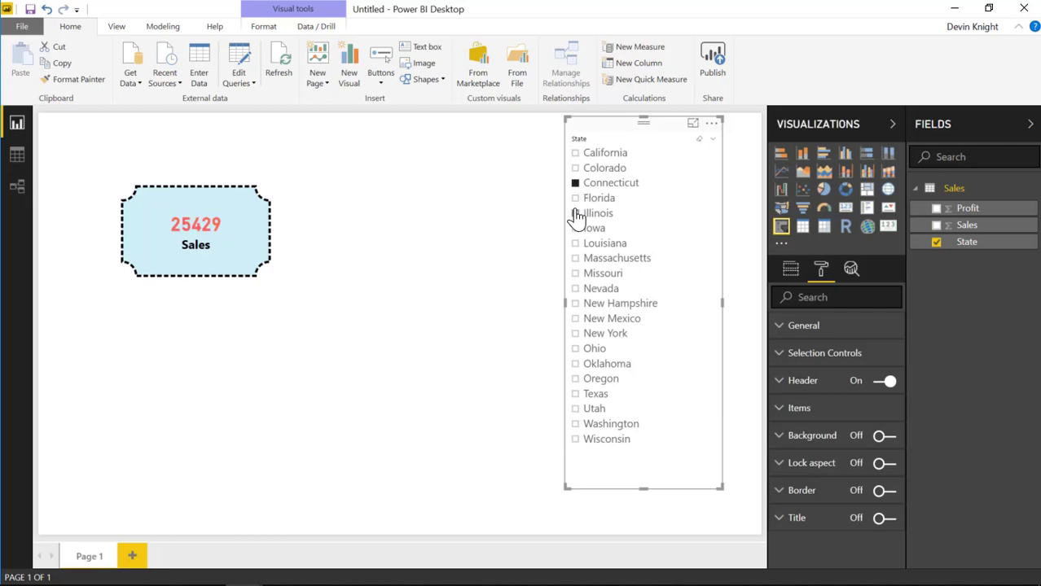
click(575, 198)
click(575, 213)
click(575, 228)
click(575, 242)
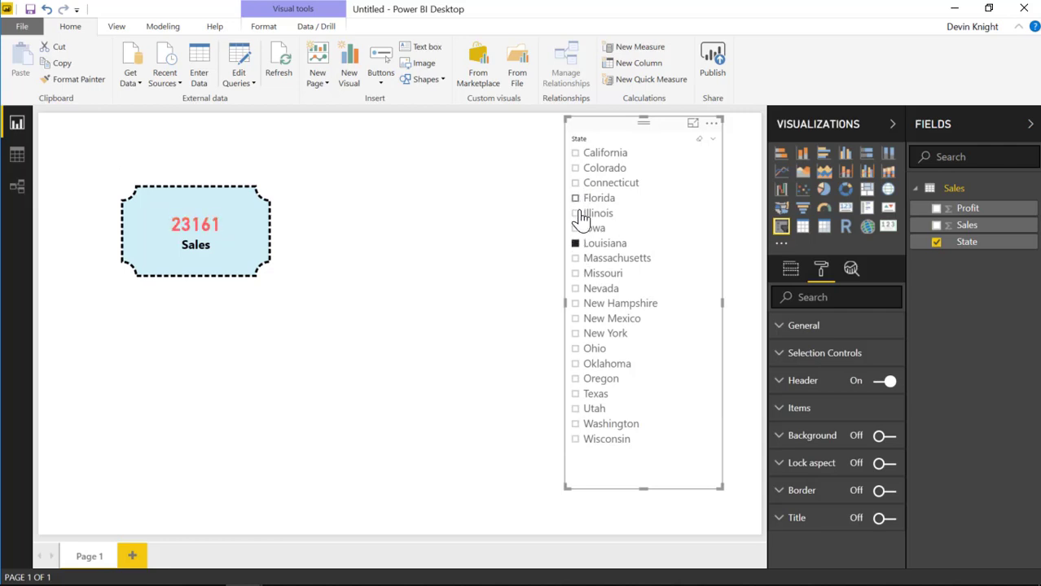
click(575, 183)
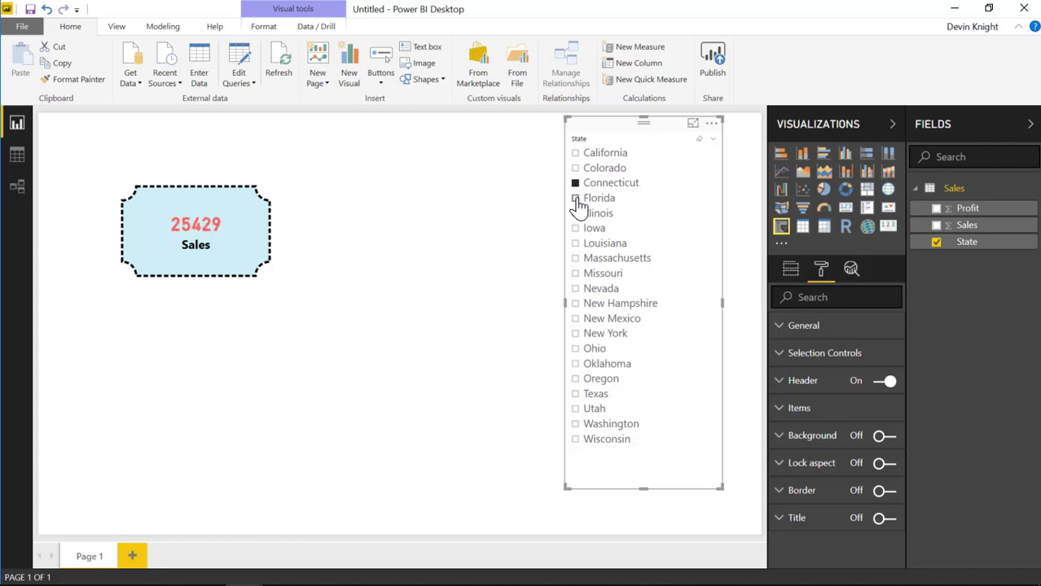
click(575, 199)
click(576, 214)
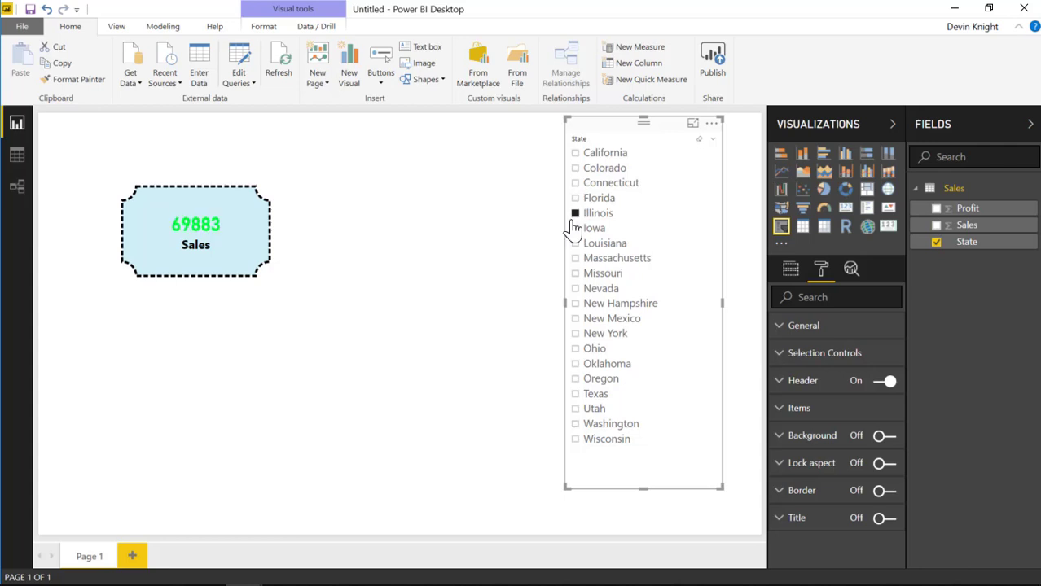
click(575, 153)
click(575, 184)
click(575, 214)
click(575, 244)
click(575, 274)
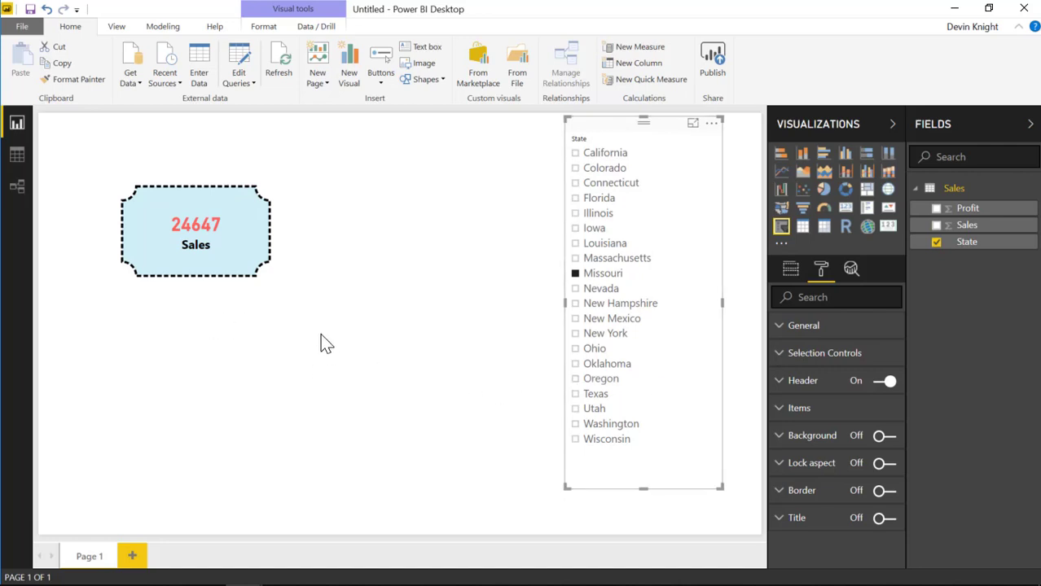
Turn on the tooltip for the Sales card and set its Profit display units to None
click(204, 192)
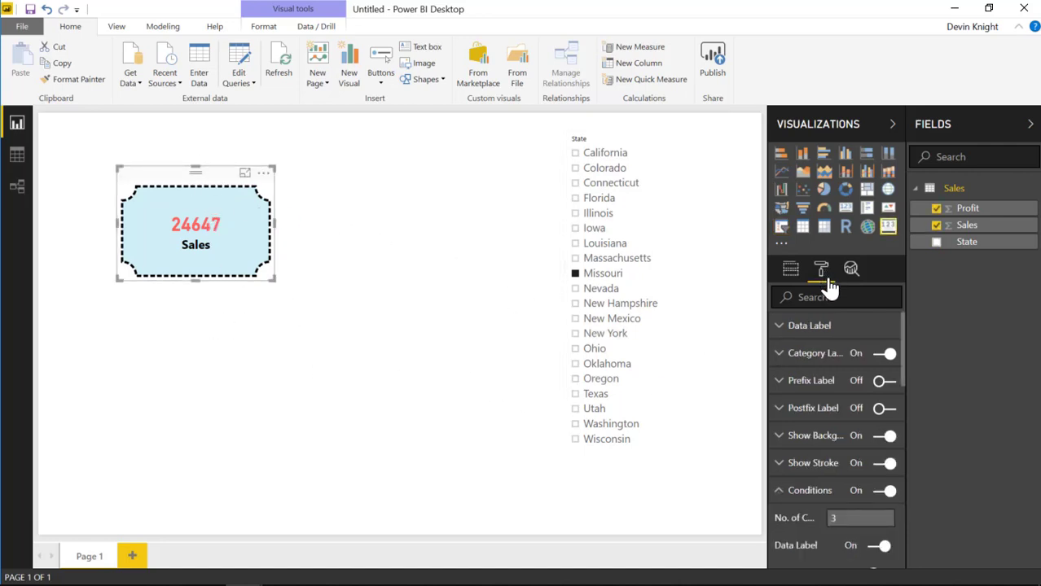
click(779, 493)
scroll(781, 481, down, 2)
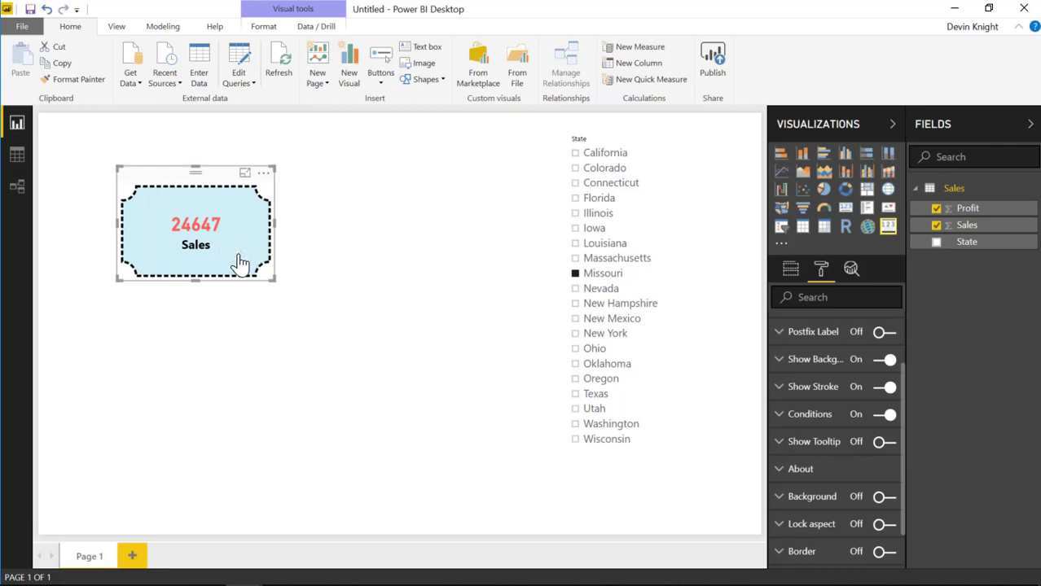
click(885, 446)
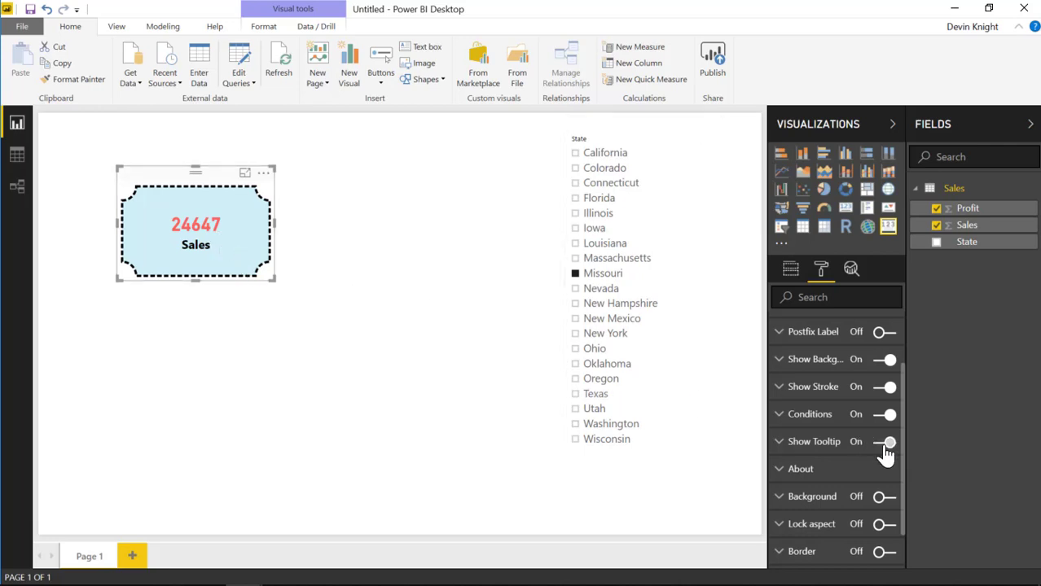
click(780, 448)
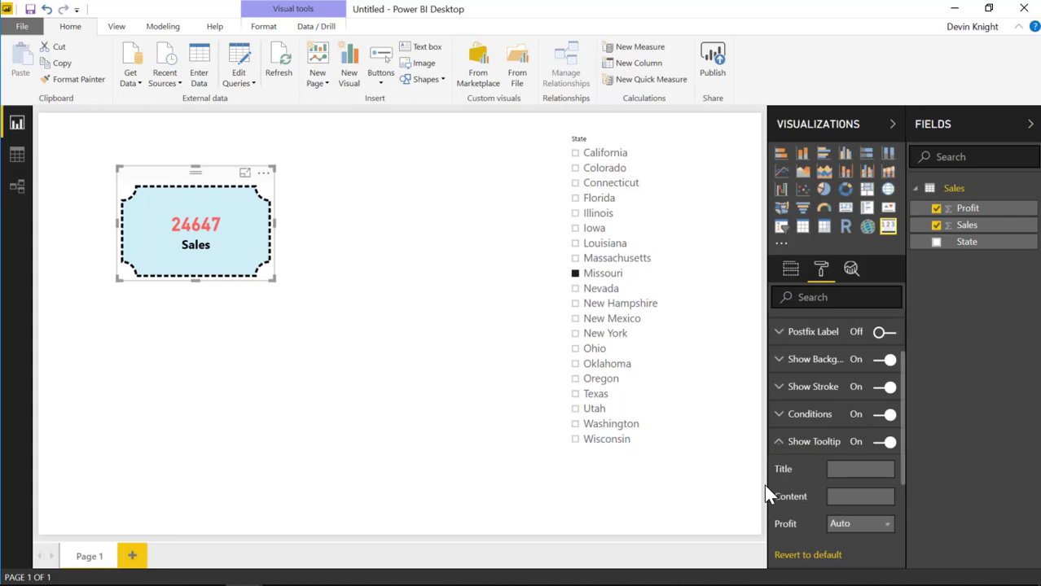
mouse_move(248, 277)
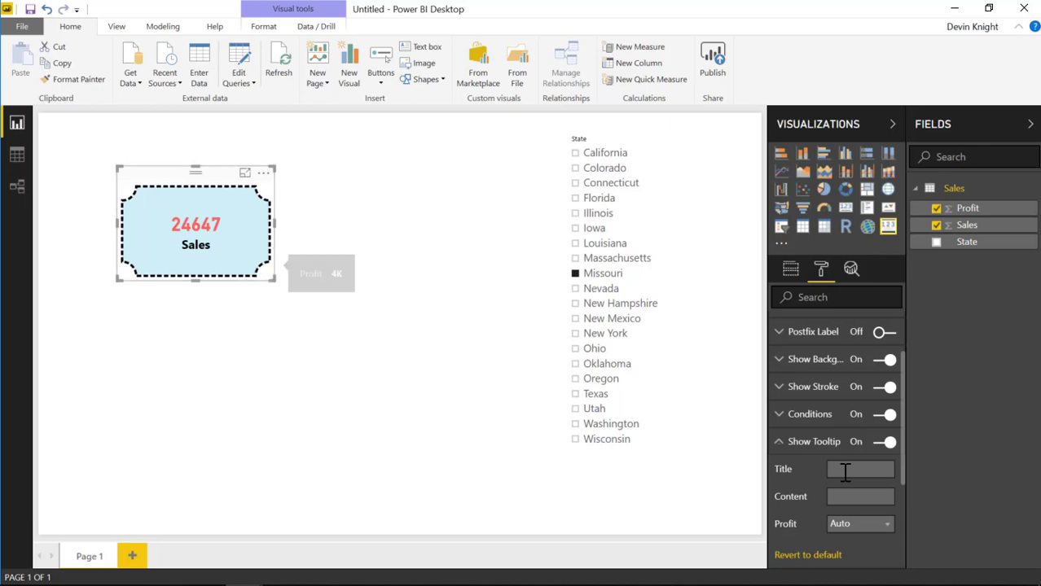
click(883, 524)
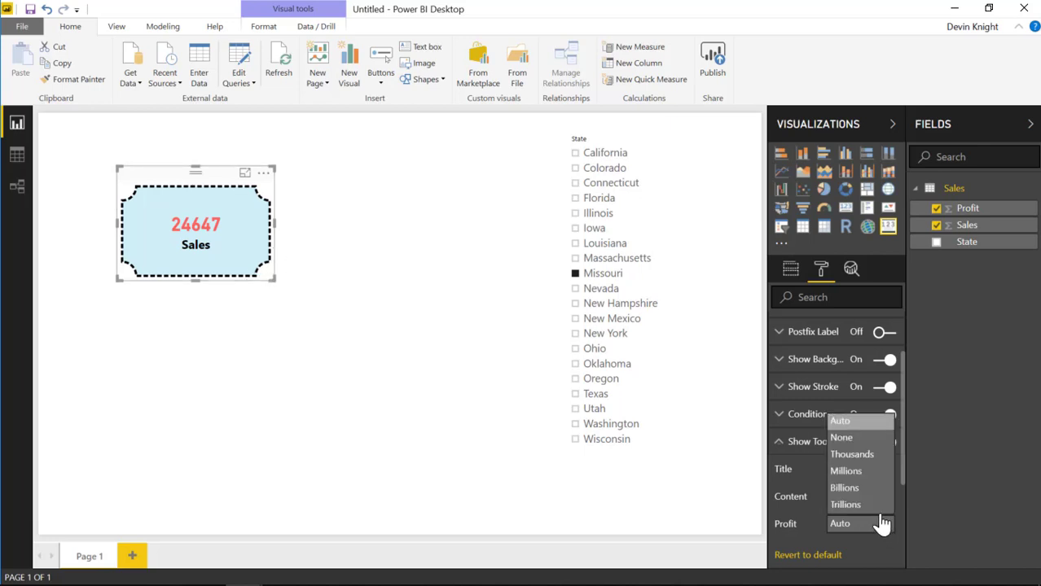
click(847, 440)
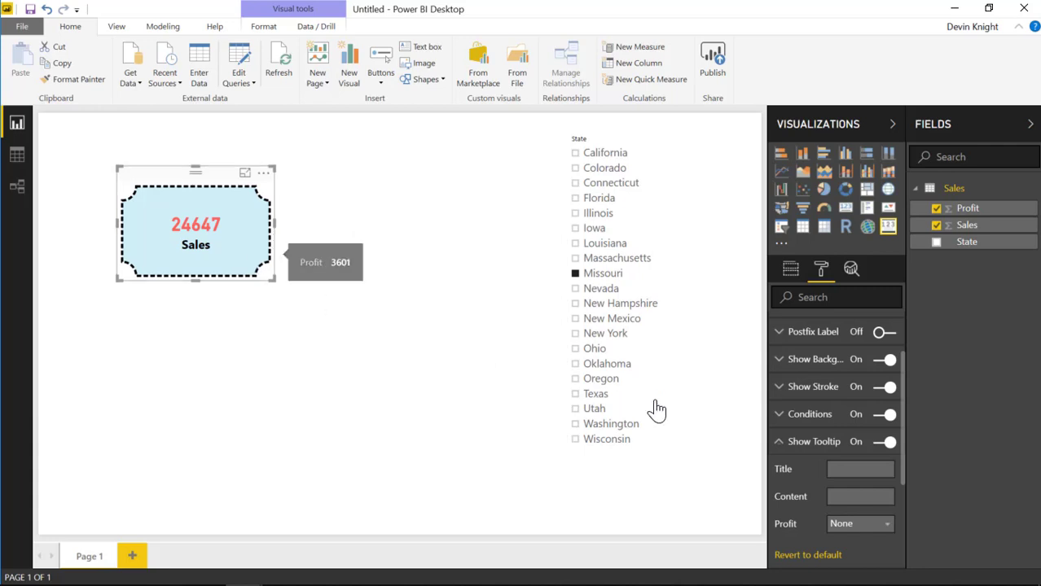
Give the card's tooltip the custom title Test with the content Value and preview it on the card
scroll(819, 477, down, 1)
click(844, 393)
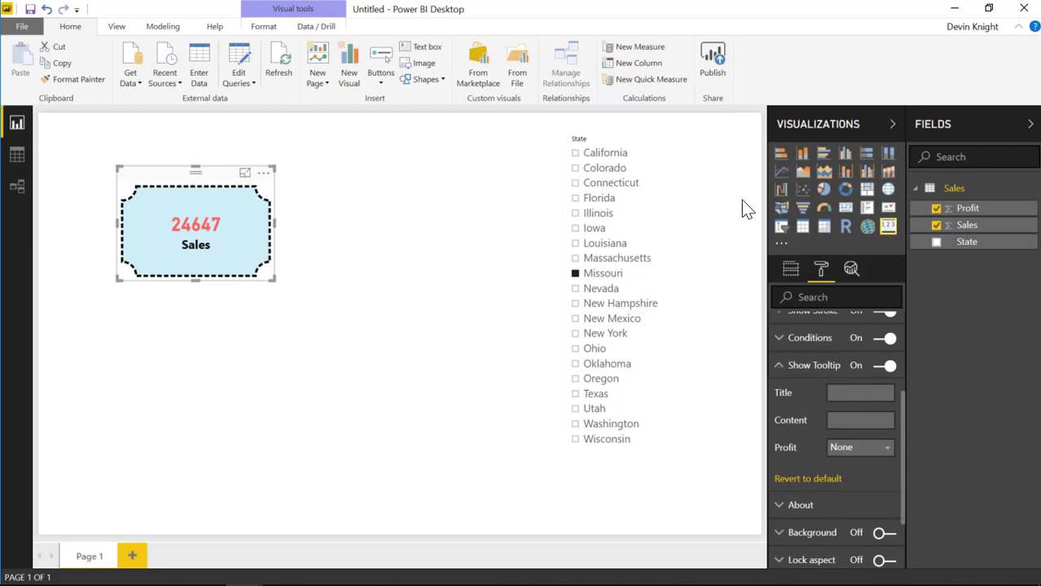
mouse_move(255, 265)
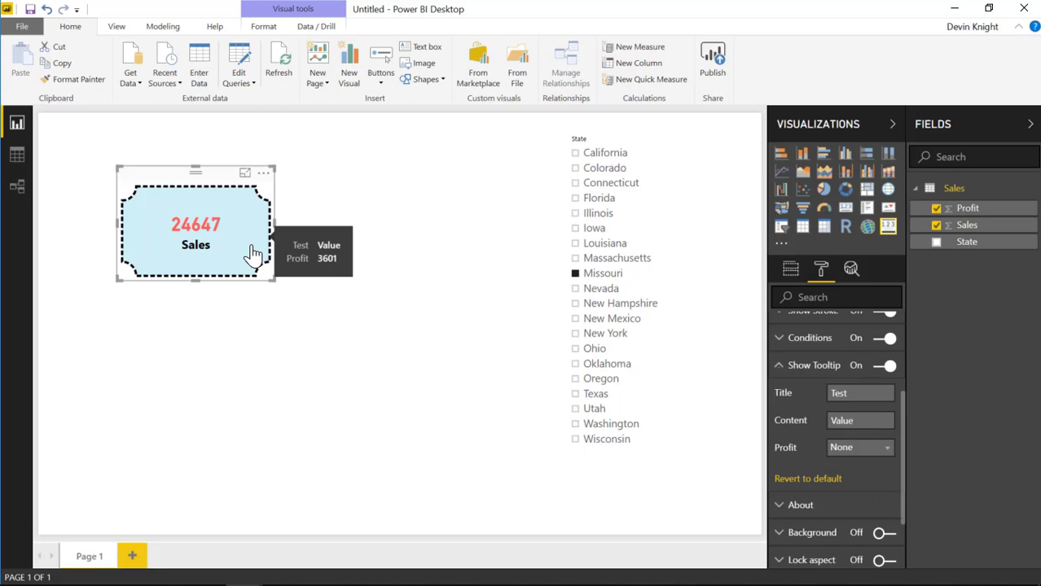
Change the card's tooltip title to Measure
click(862, 394)
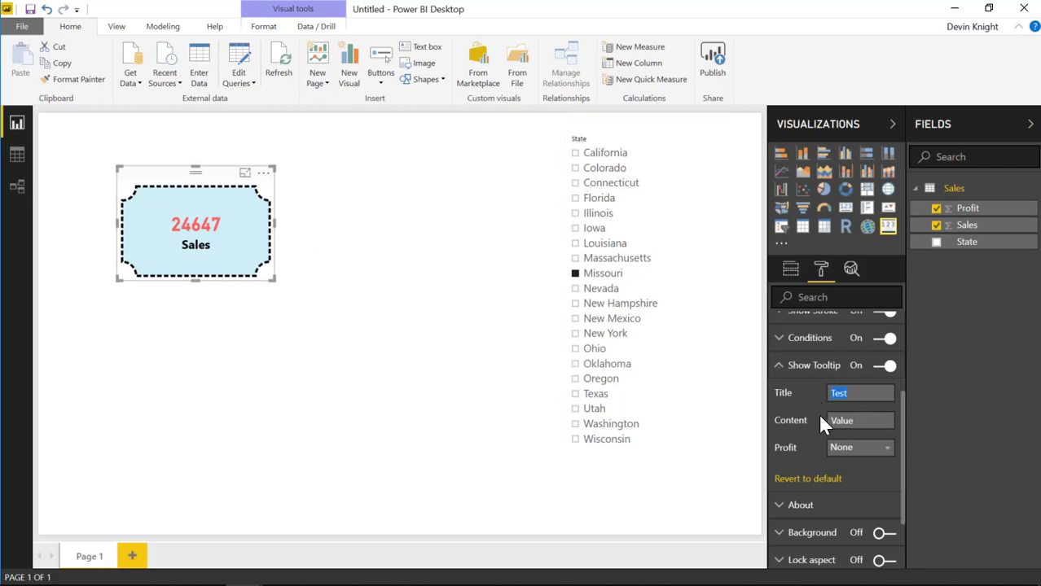
text(Measure)
click(779, 367)
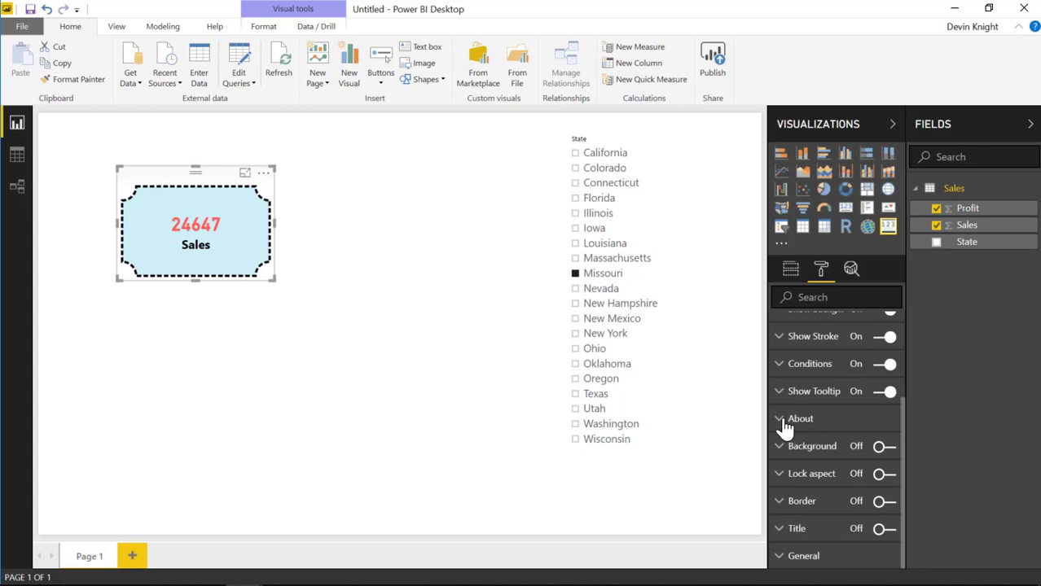
Examine the version and help URL in the card visual's About settings
click(789, 422)
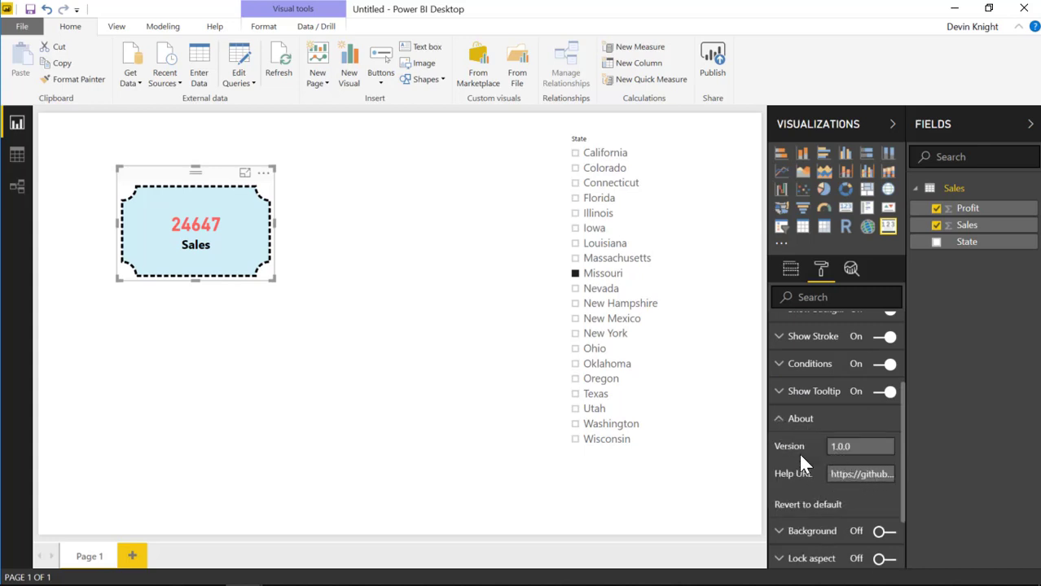
click(777, 422)
scroll(803, 428, up, 3)
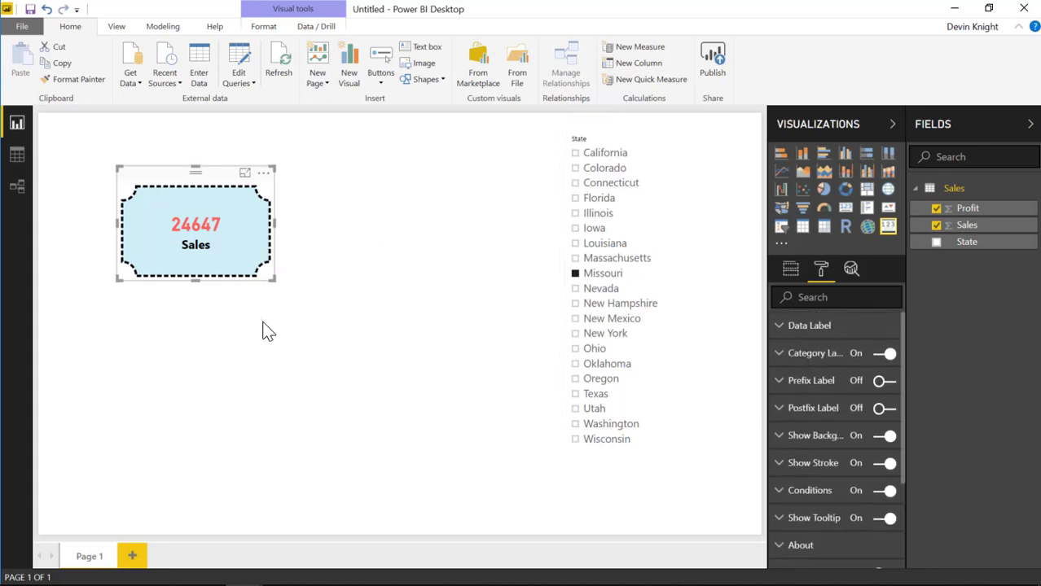
click(329, 265)
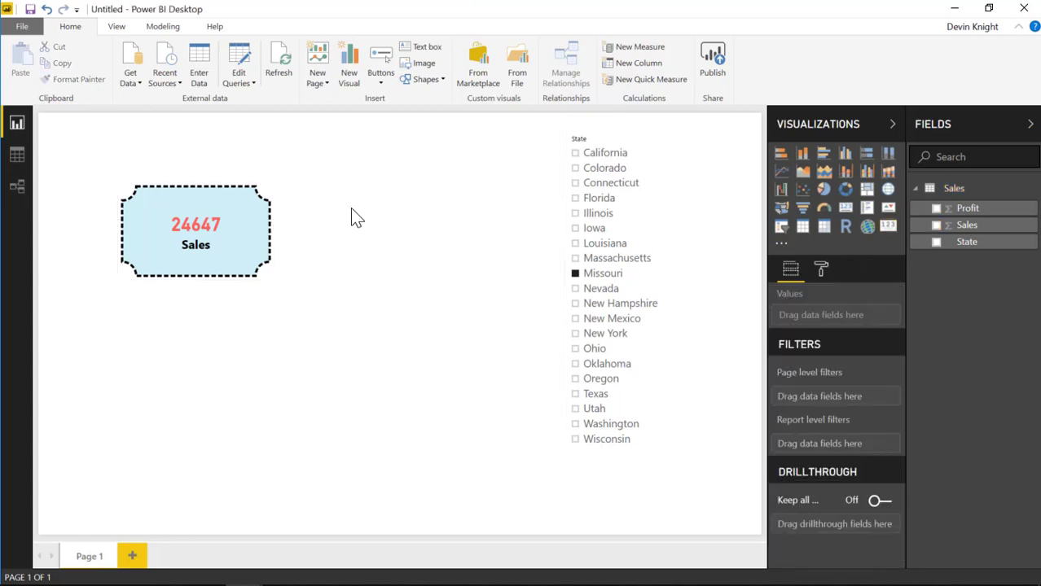
Reposition the Sales card slightly higher and further right on the report page
mouse_move(232, 202)
drag(192, 186, 199, 263)
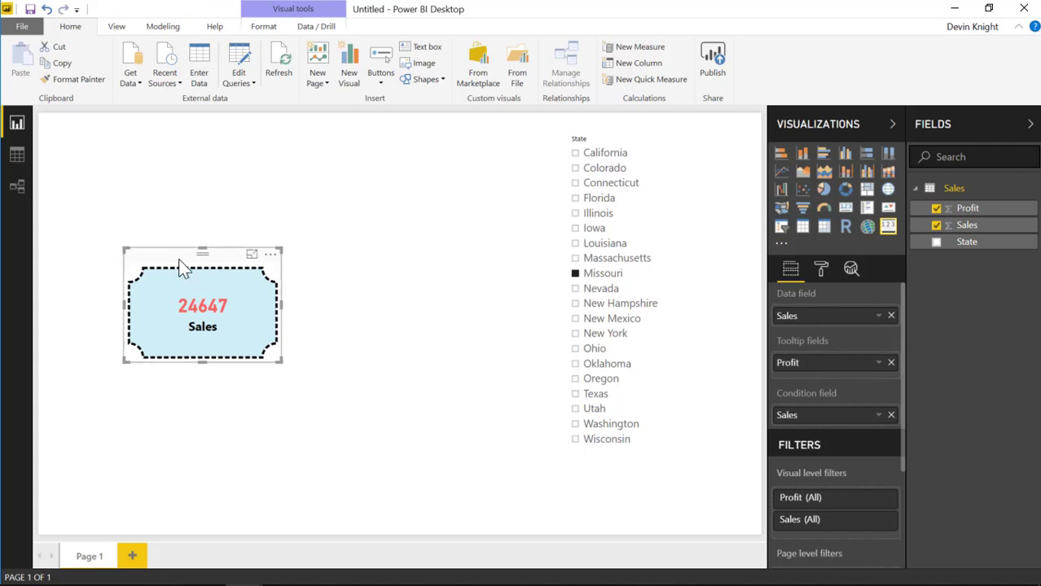
drag(180, 254, 175, 158)
click(256, 358)
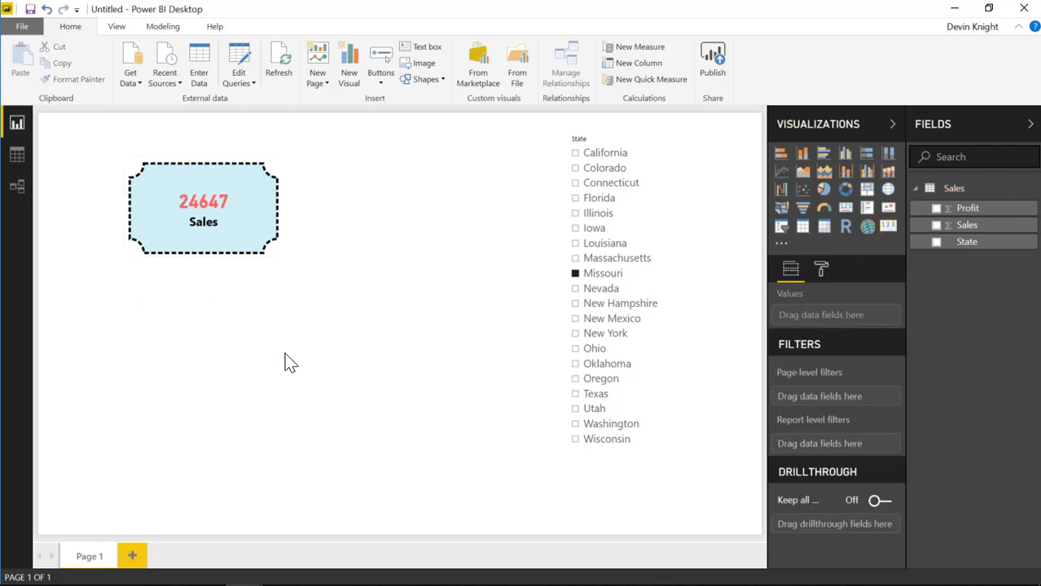
Filter the report by individual states including Illinois and Iowa, ending on Louisiana, to check the card's conditional label colors
click(575, 275)
click(576, 274)
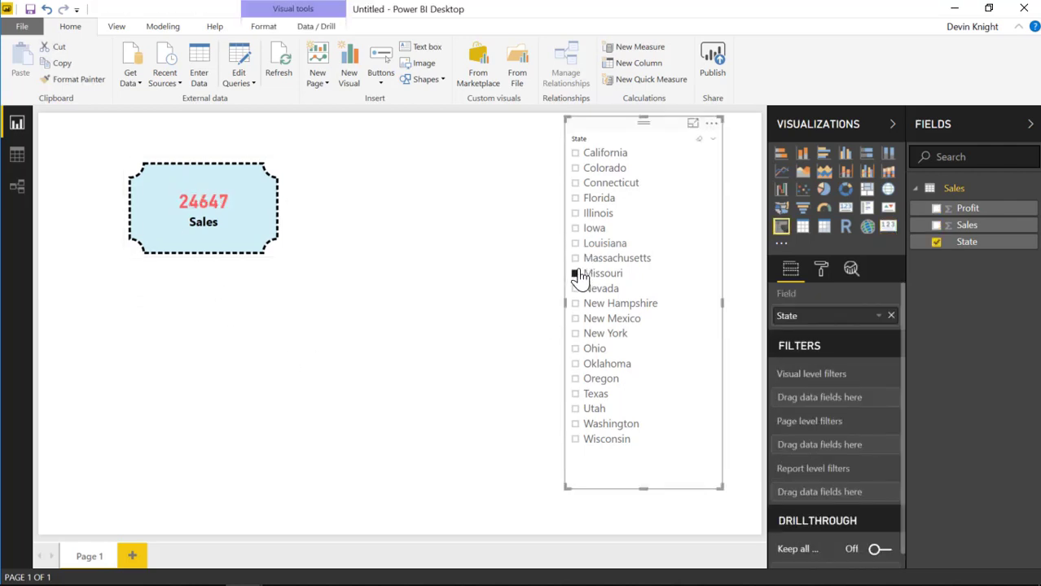
click(575, 228)
click(575, 213)
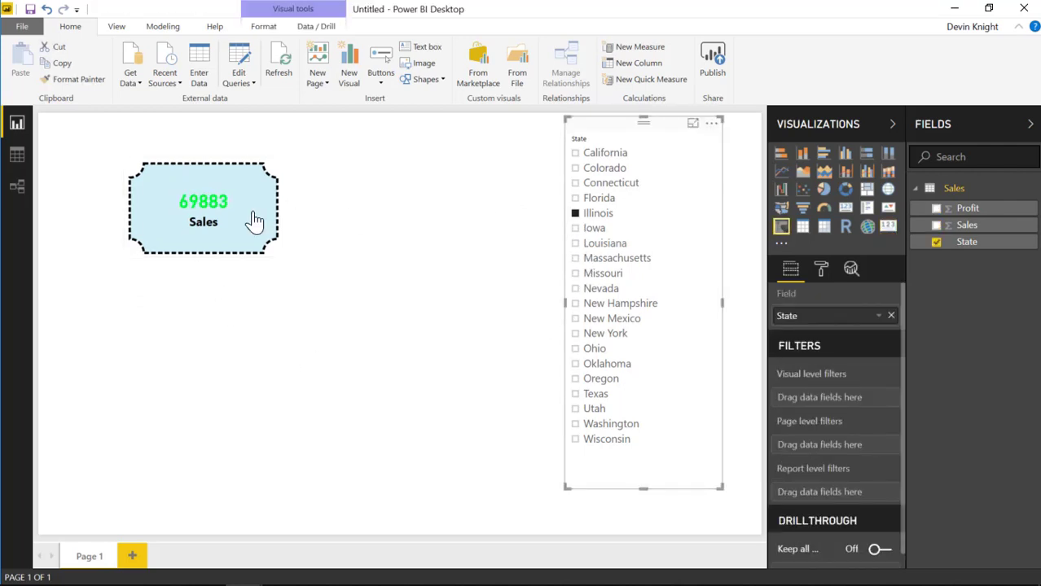
click(575, 198)
click(576, 213)
click(575, 228)
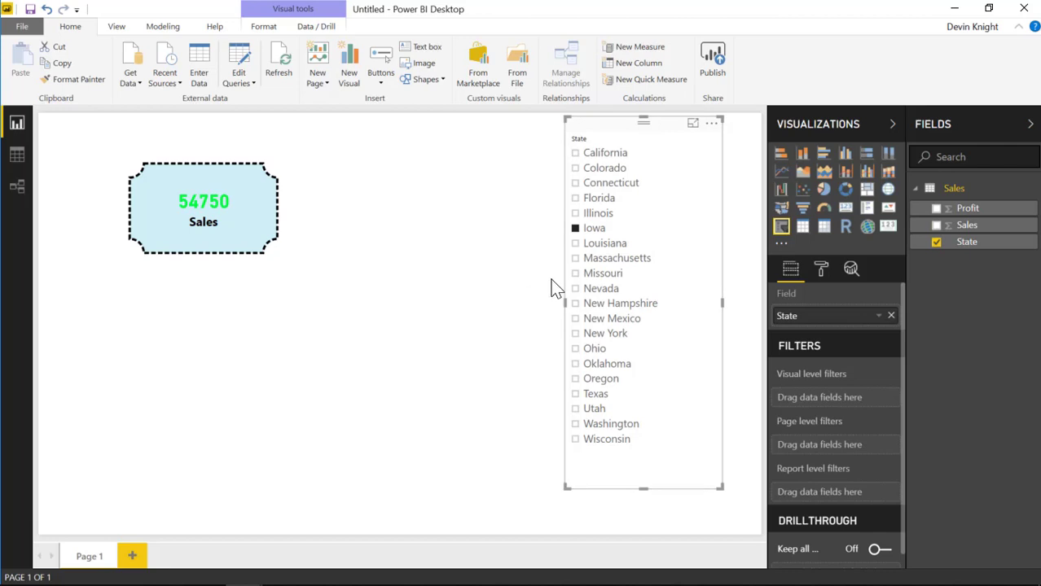
click(575, 243)
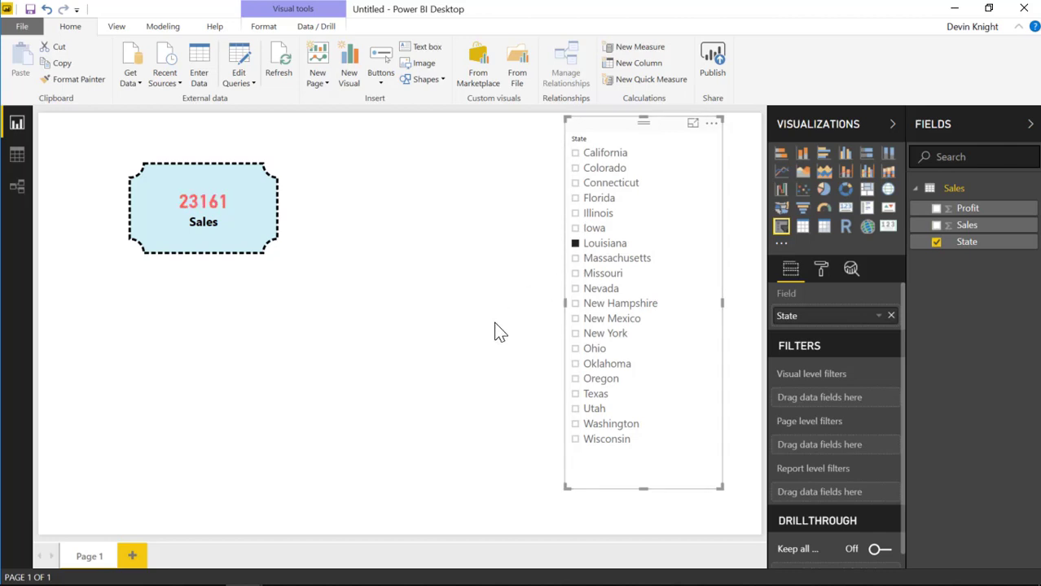